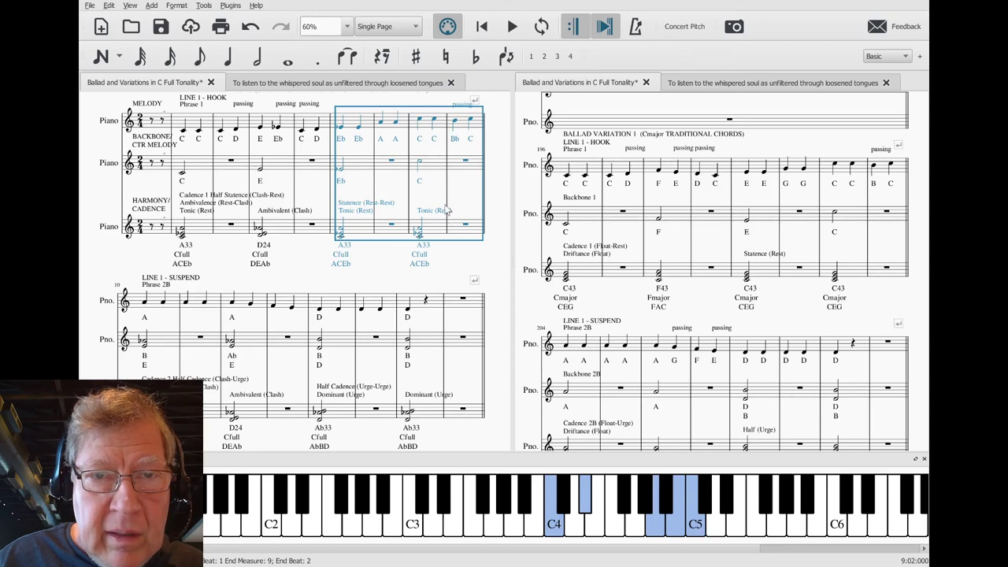
# Clear the measure selection in the Line 1 Hook of Ballad Variation 3 and save the score.
pyautogui.keyDown('shift'); pyautogui.click(442, 227); pyautogui.keyUp('shift')
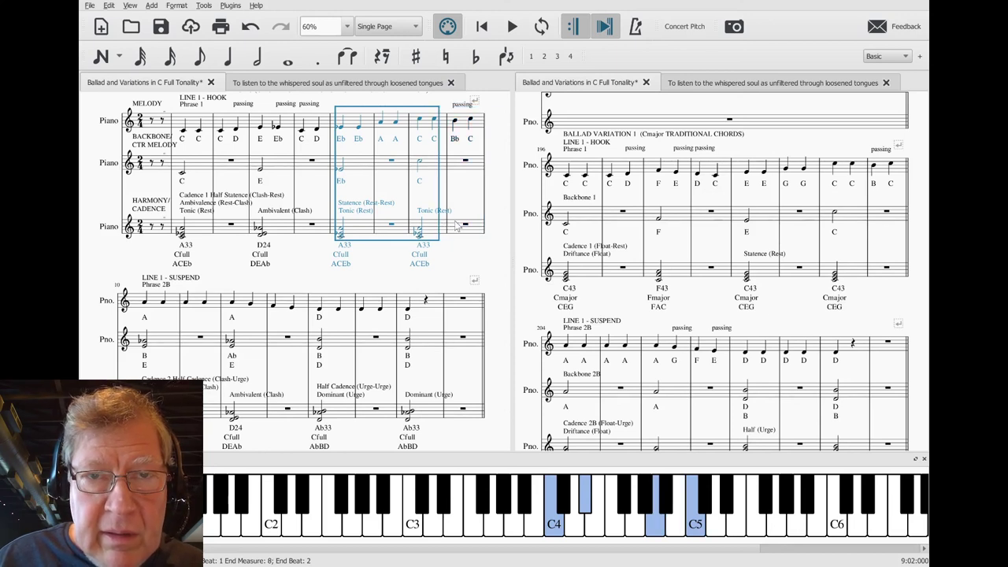
pyautogui.click(487, 190)
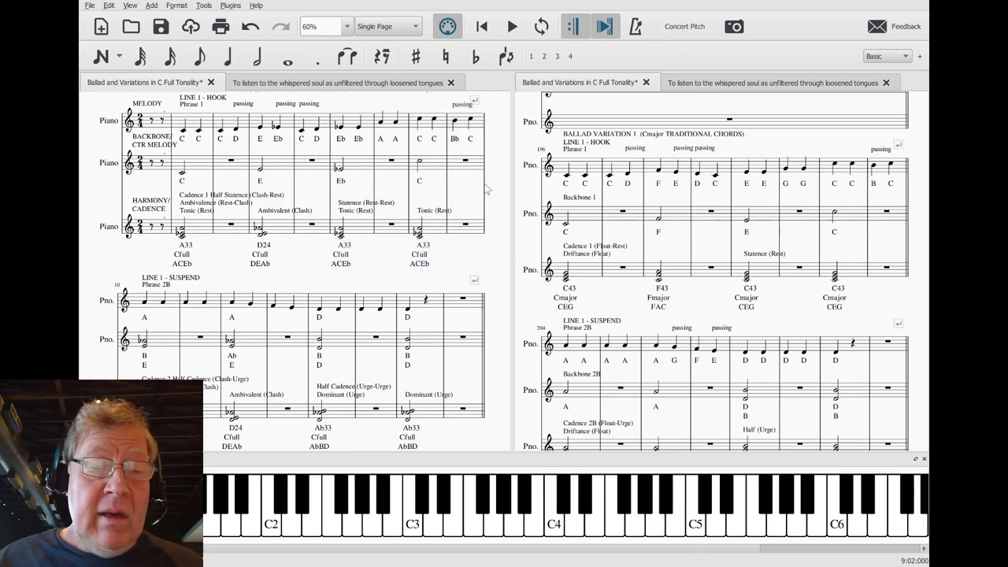
pyautogui.hotkey('ctrl', 's')
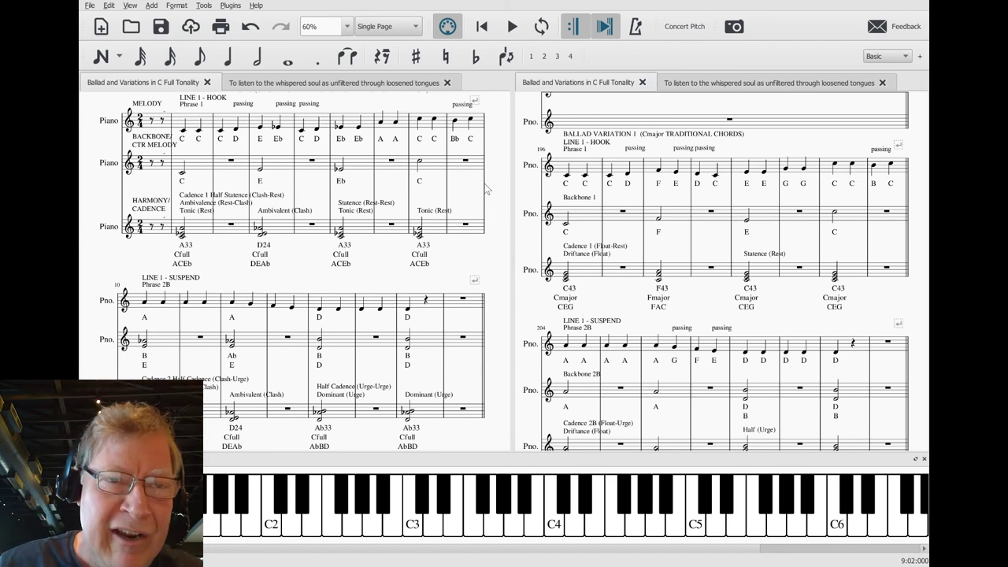
# Unmute the third Piano track in the Mixer and close the Mixer.
pyautogui.scroll(1, 265, 162)
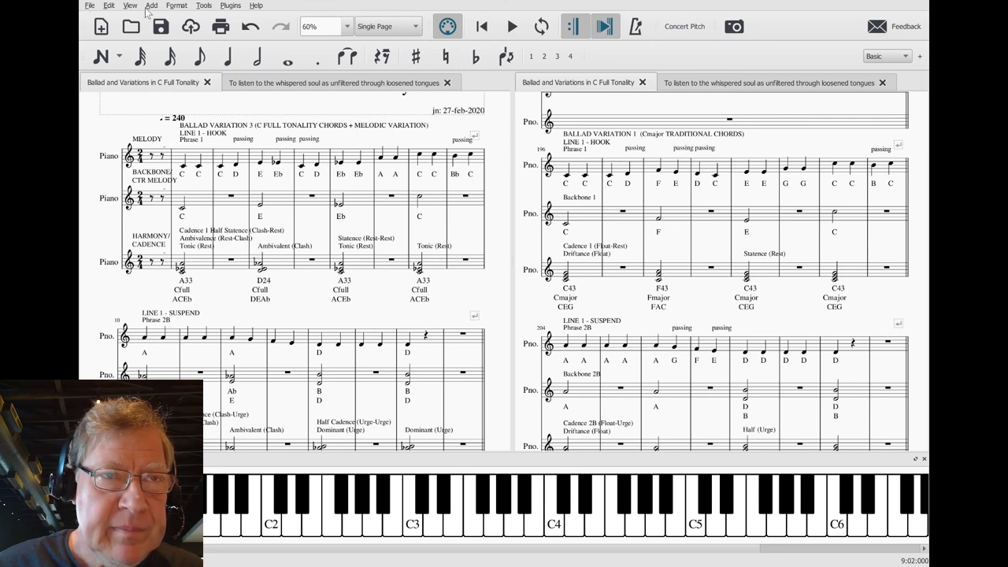
pyautogui.click(135, 6)
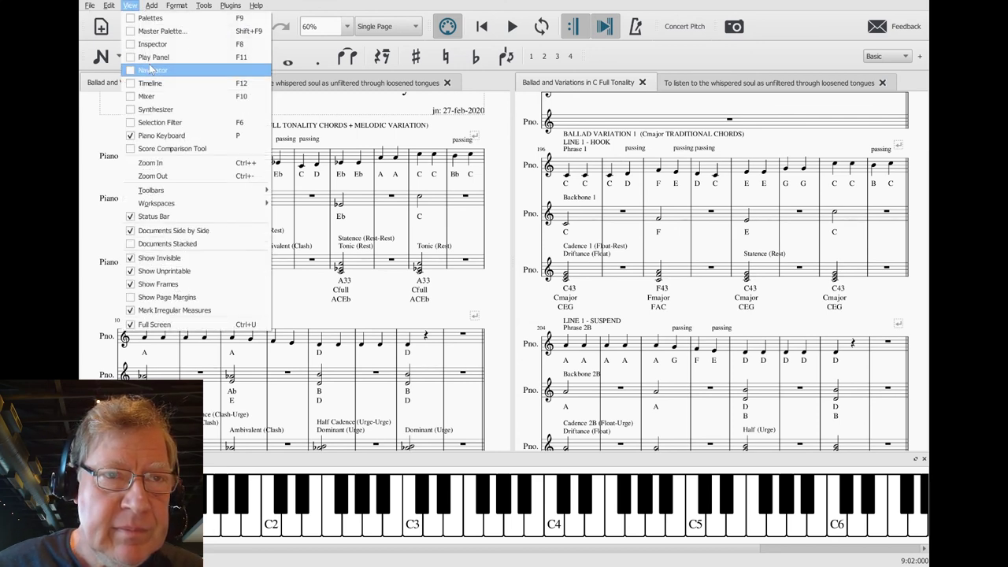
pyautogui.click(149, 96)
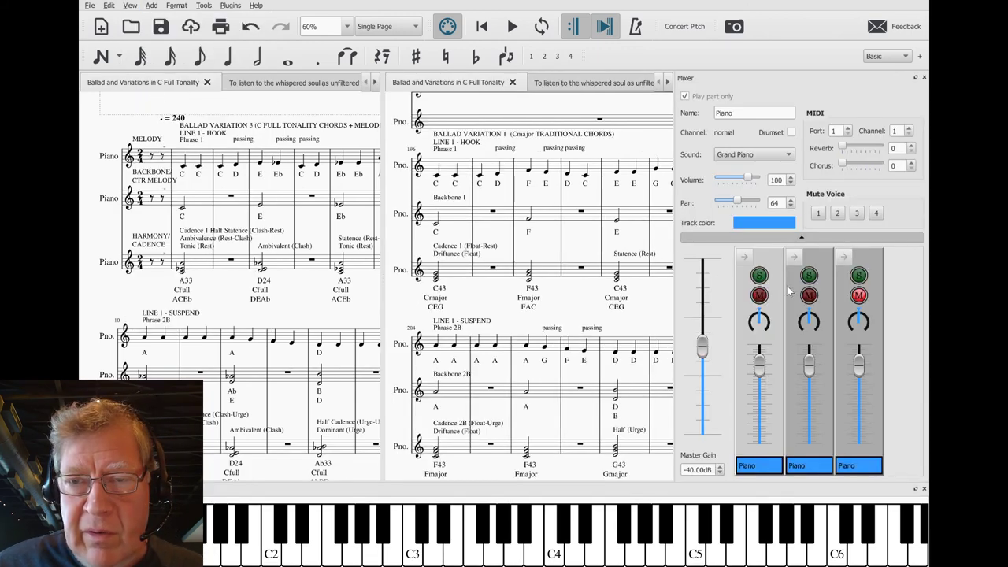
pyautogui.click(859, 295)
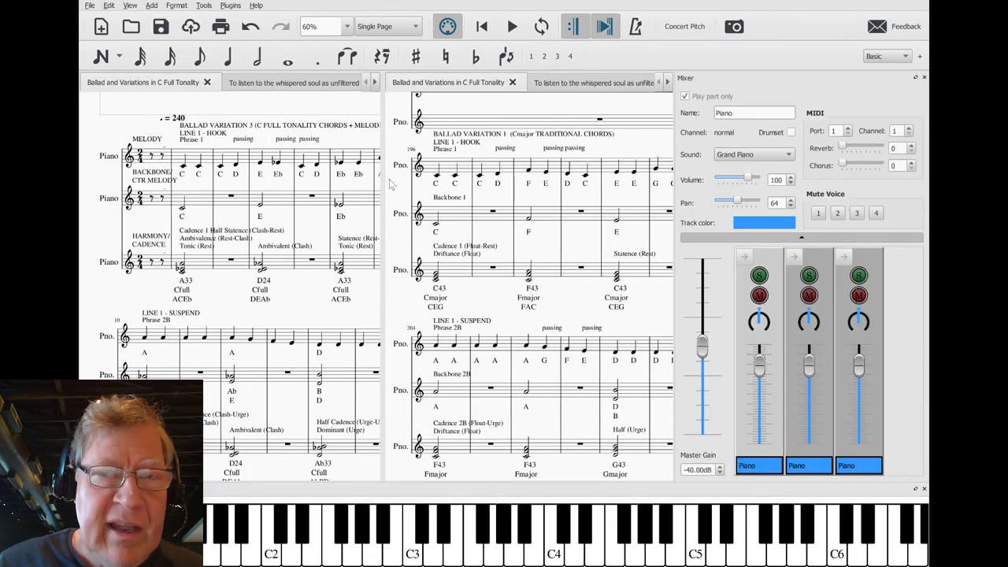
pyautogui.click(924, 77)
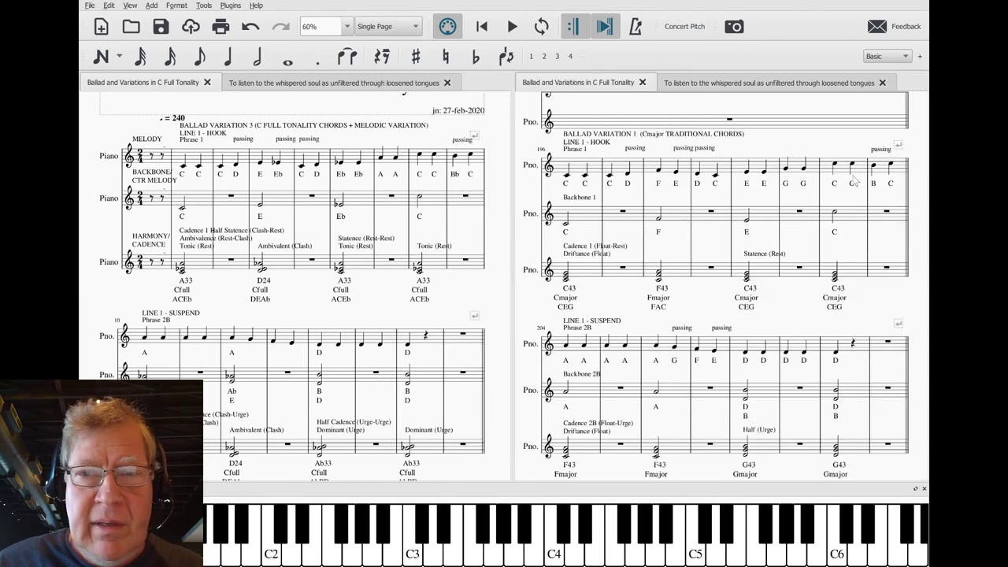
# Play the Line 1 Hook of Ballad Variation 1 from its first measure, followed by the same phrase of Ballad Variation 3.
pyautogui.click(576, 168)
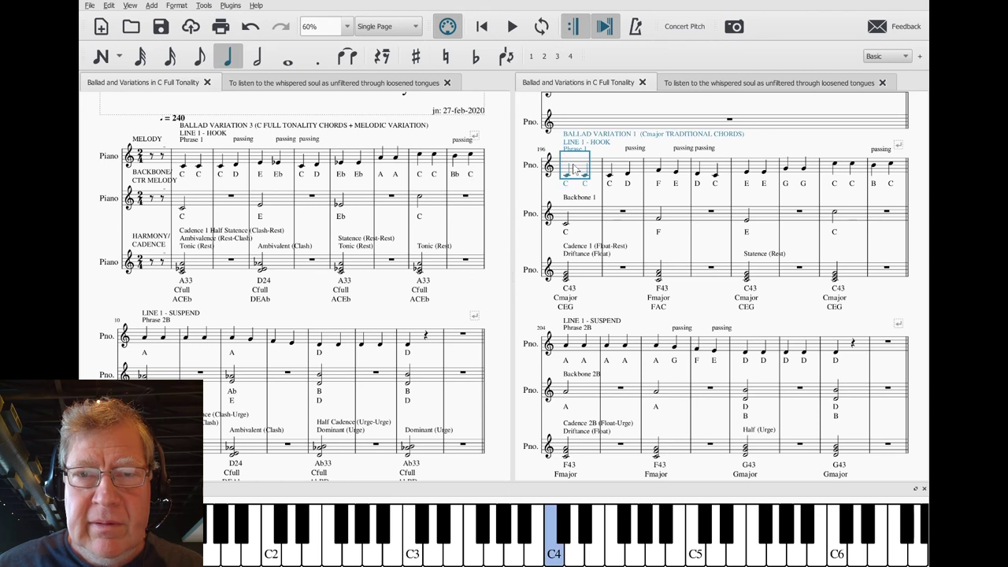
pyautogui.press('space')
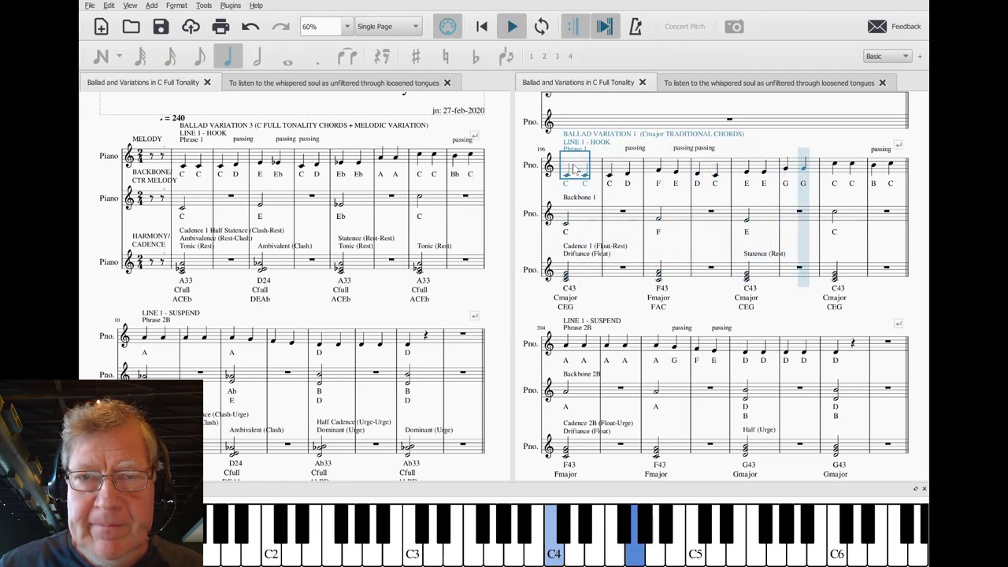
pyautogui.press('space')
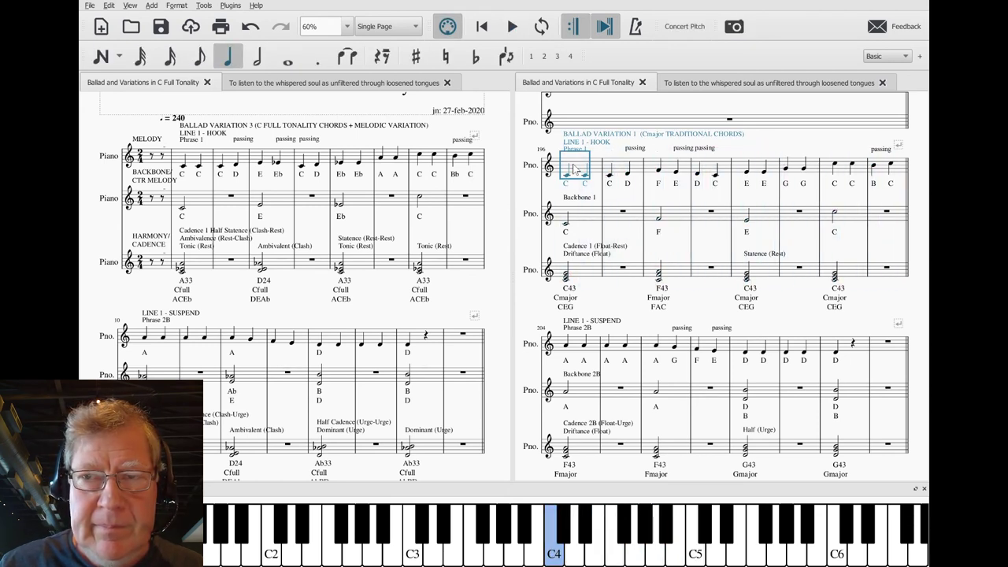
pyautogui.click(196, 199)
pyautogui.press('space')
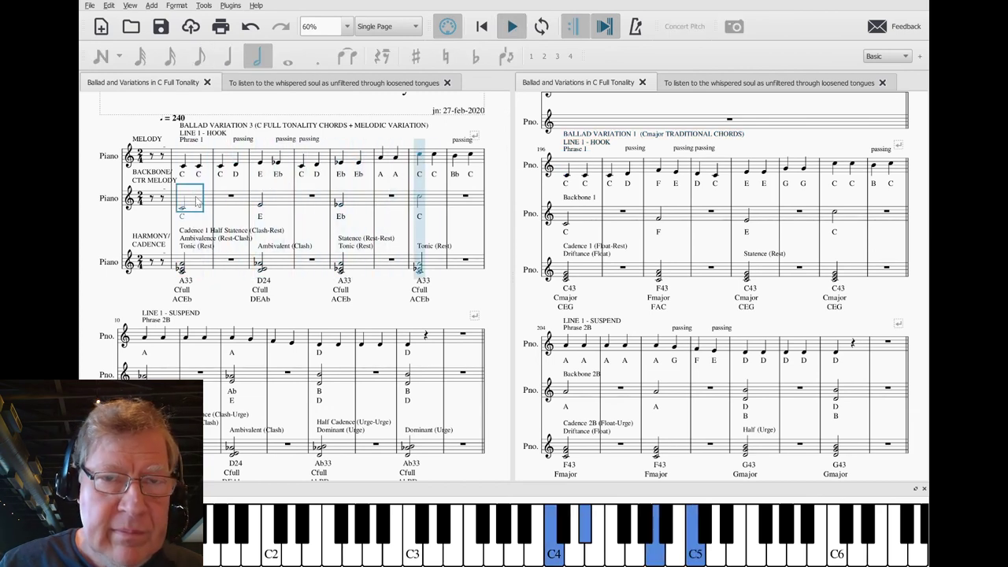
pyautogui.press('space')
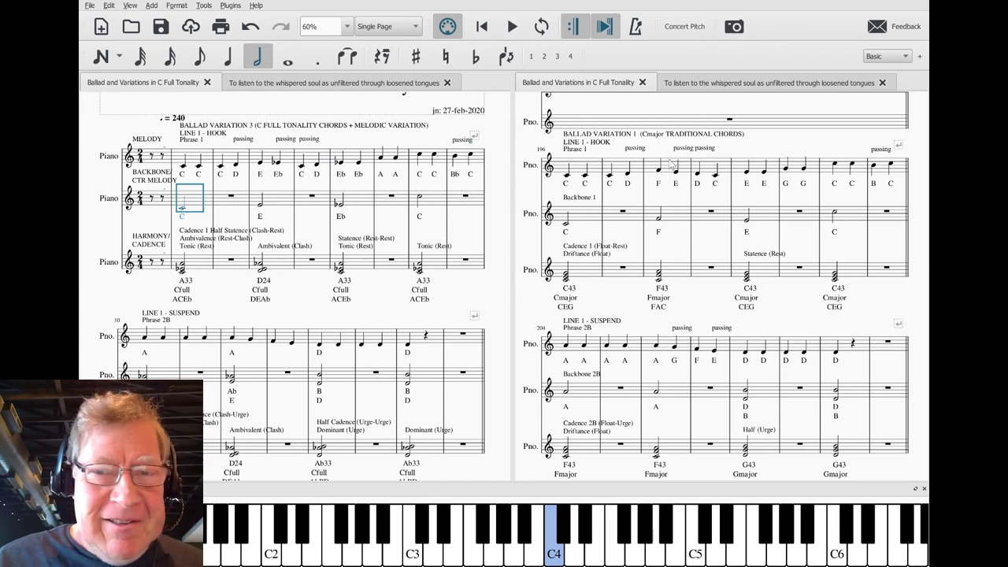
# Replay the hooks of Ballad Variations 1 and 3 once more for comparison and clear the selection.
pyautogui.click(583, 167)
pyautogui.press('space')
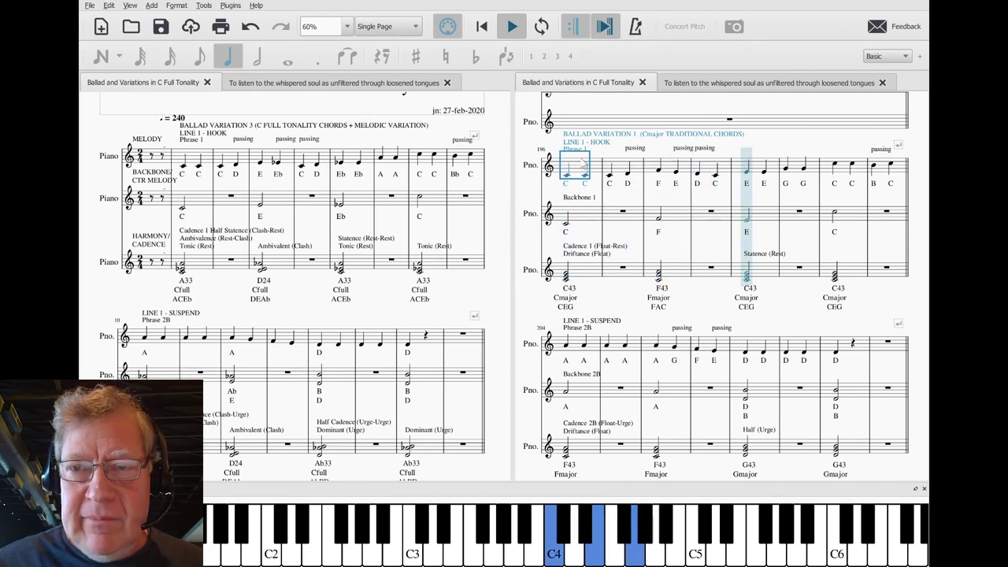
pyautogui.press('space')
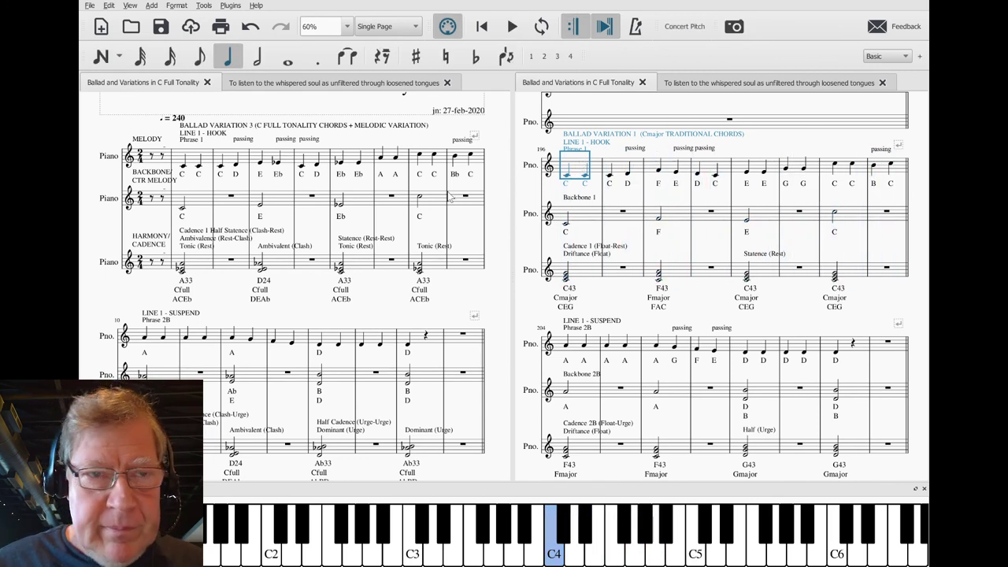
pyautogui.click(203, 207)
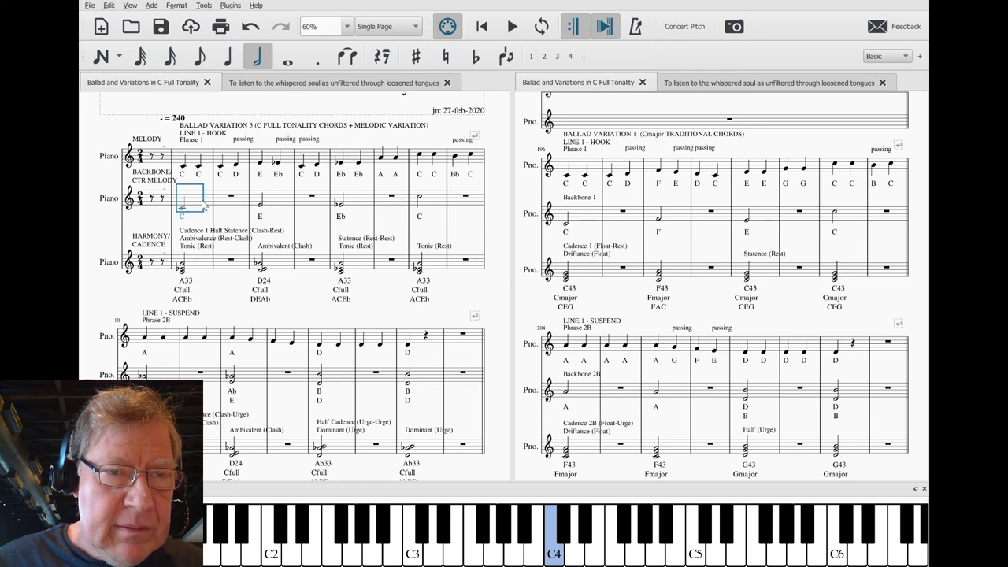
pyautogui.press('space')
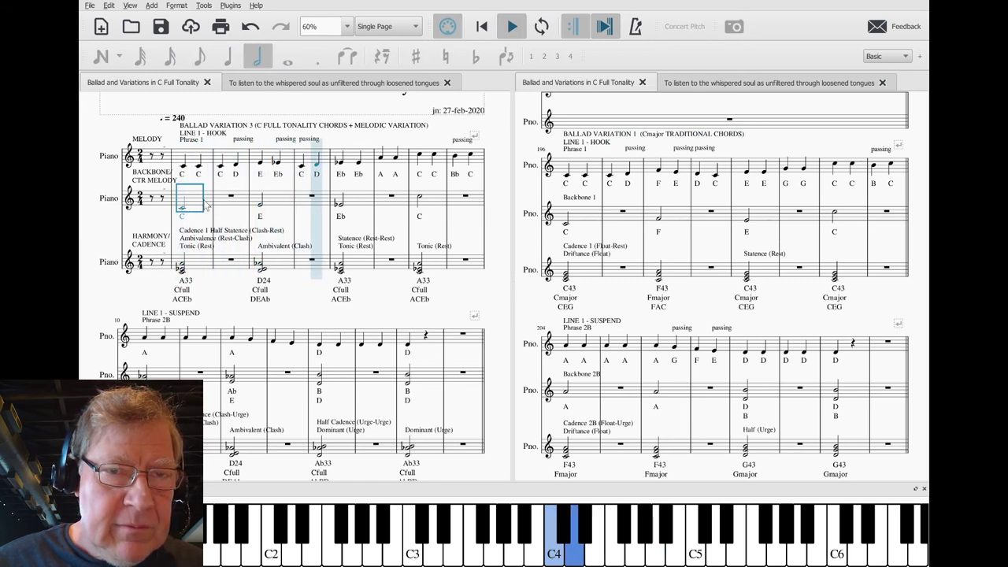
pyautogui.press('space')
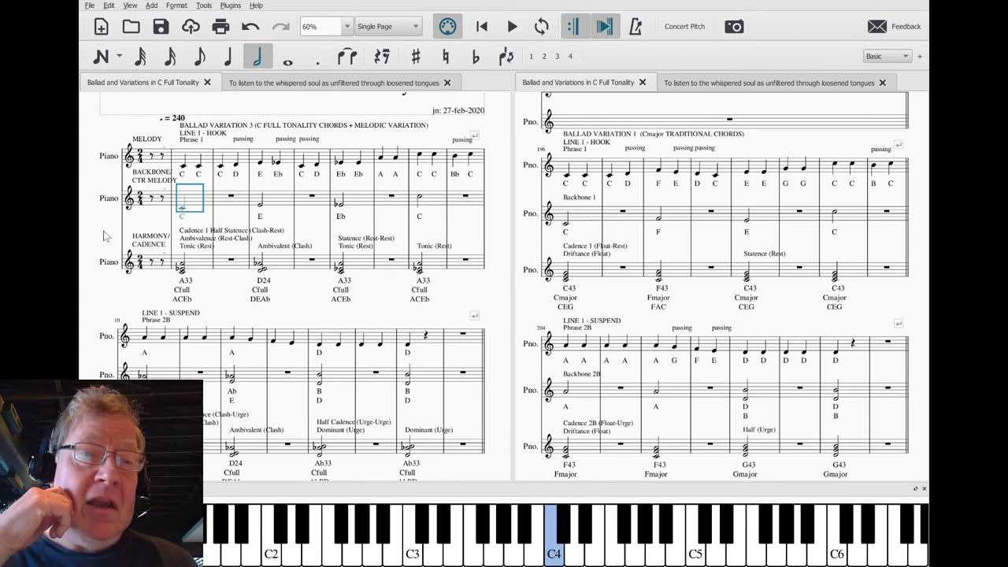
pyautogui.click(100, 246)
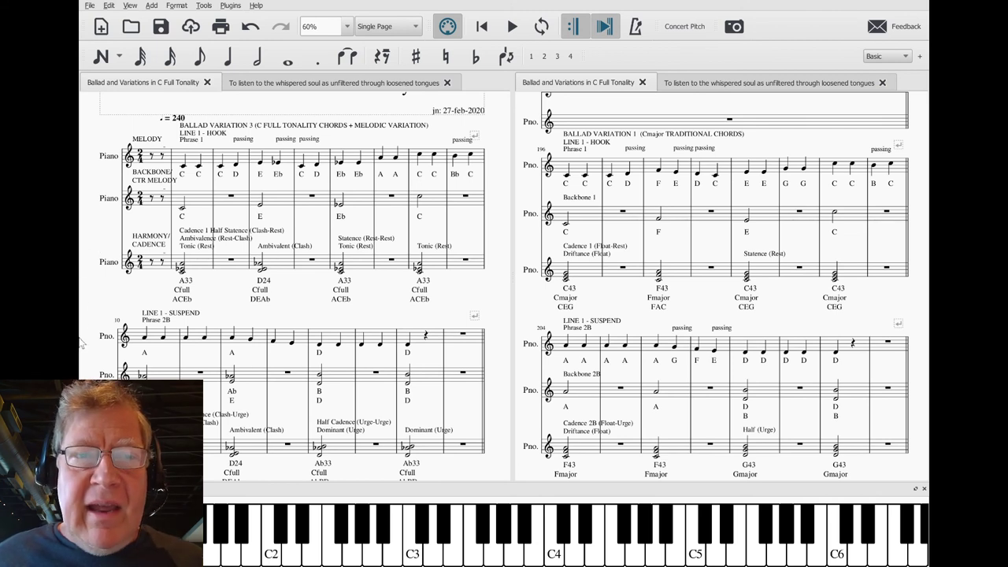
# View the Design Approach 4 - Melody Arcs diagram in ArtRage and return to the MuseScore score.
pyautogui.scroll(1, 80, 355)
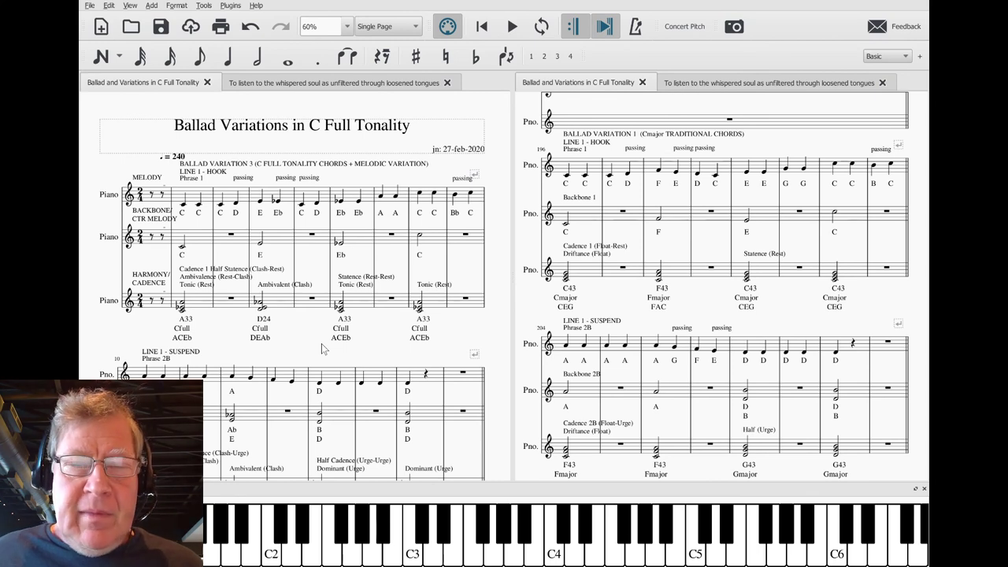
pyautogui.hotkey('alt', 'Tab')
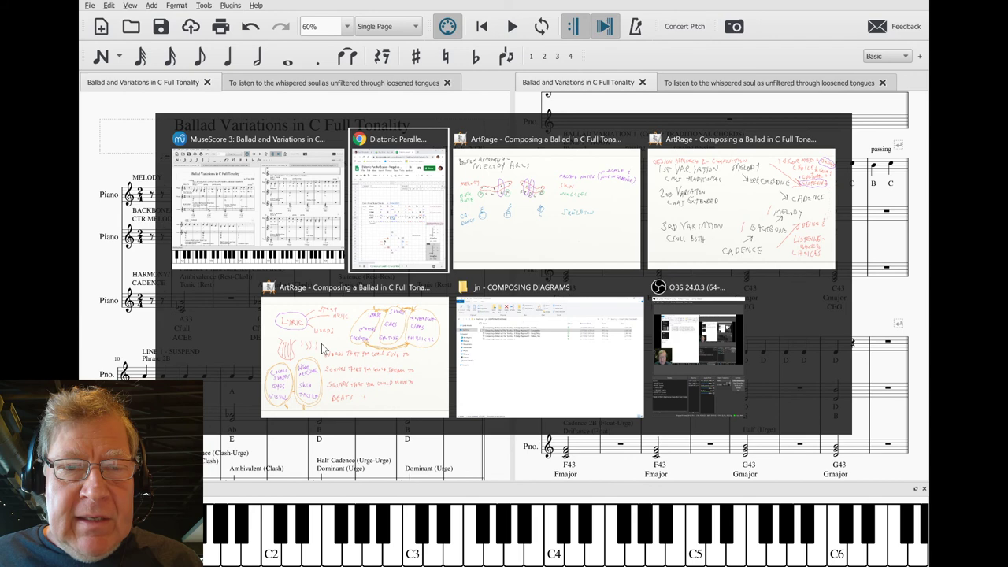
pyautogui.hotkey('alt', 'Tab')
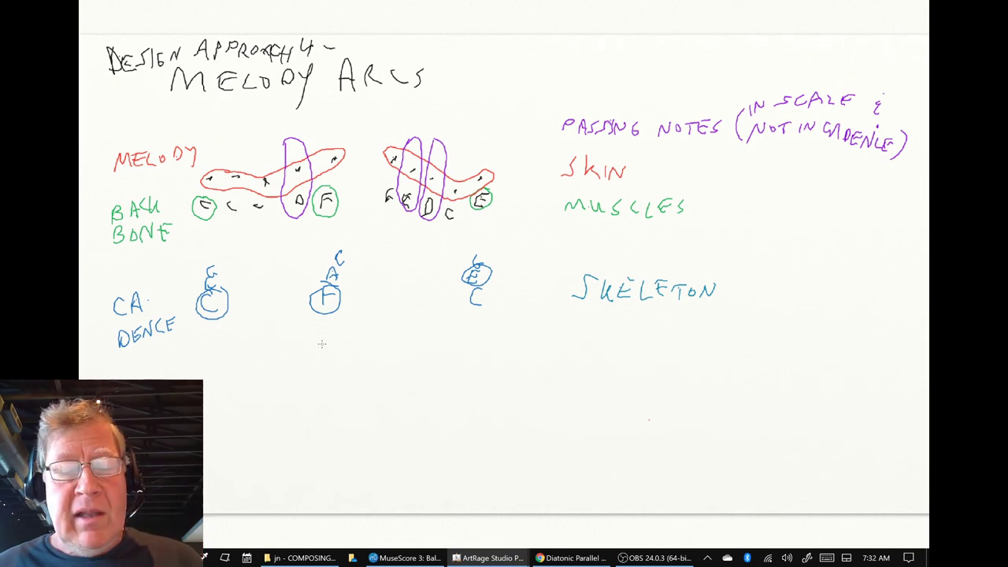
pyautogui.hotkey('alt', 'Tab')
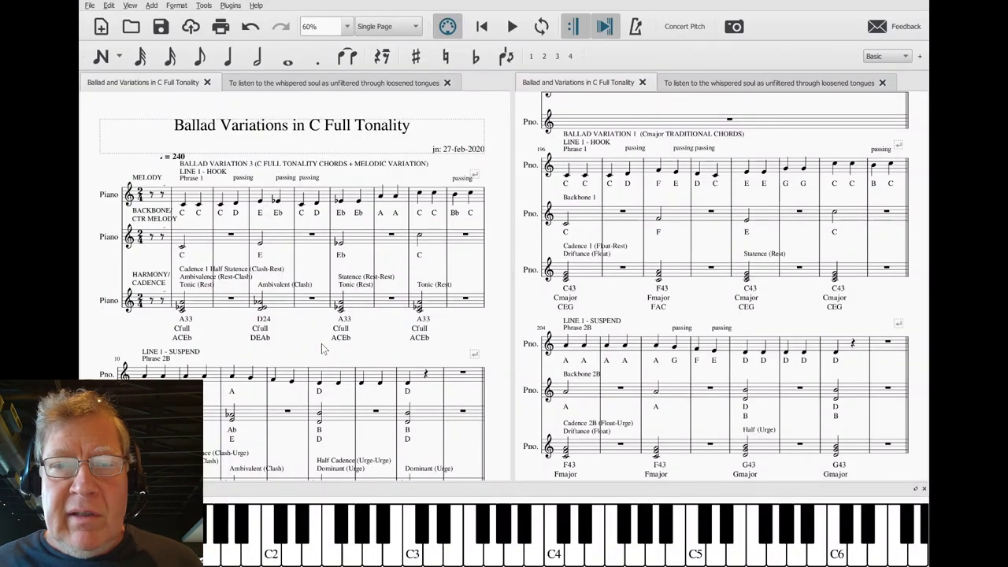
# Sound the opening C melody notes and the backbone notes C, F, E and C in the hook of Ballad Variation 1.
pyautogui.click(567, 178)
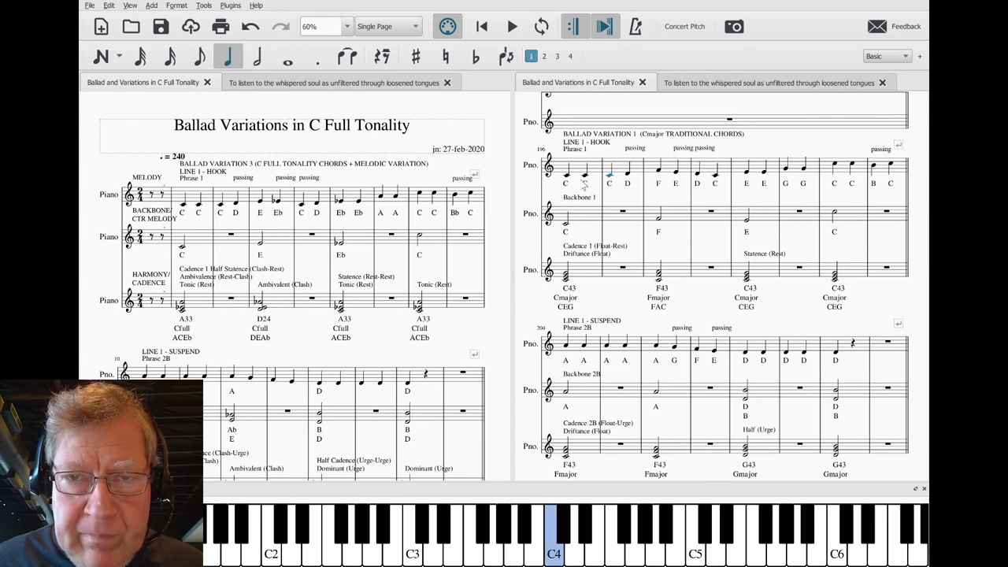
pyautogui.click(567, 226)
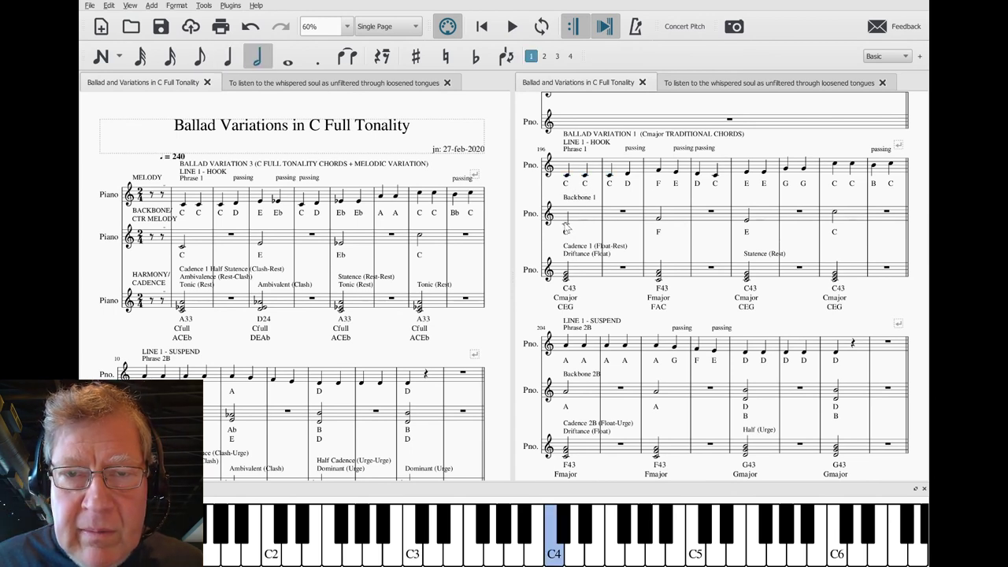
pyautogui.click(660, 223)
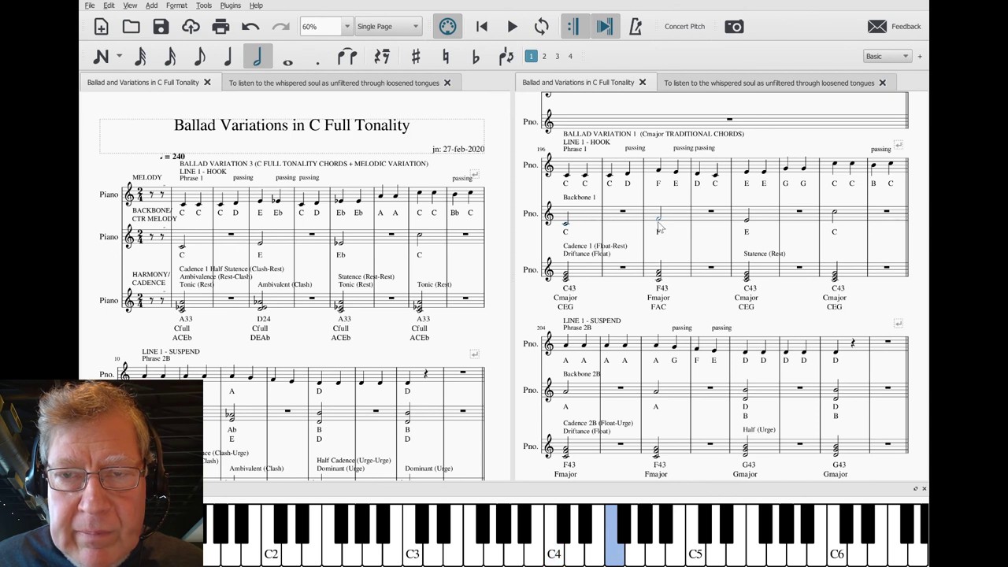
pyautogui.click(749, 221)
pyautogui.click(832, 212)
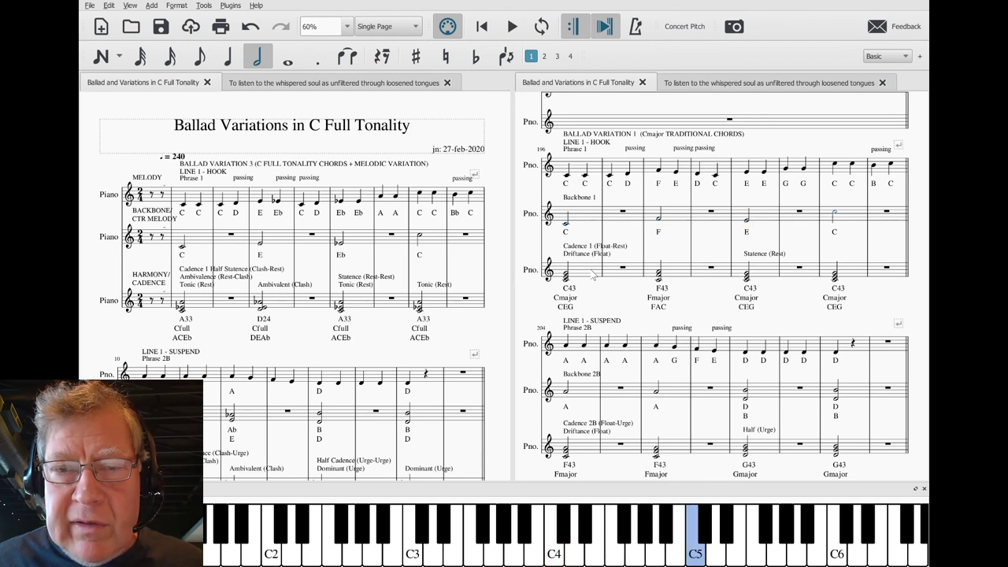
# Select the first Cmajor and Fmajor harmony chords of Ballad Variation 1 in turn, and play the phrase from the first Cmajor chord.
pyautogui.click(566, 273)
pyautogui.click(659, 273)
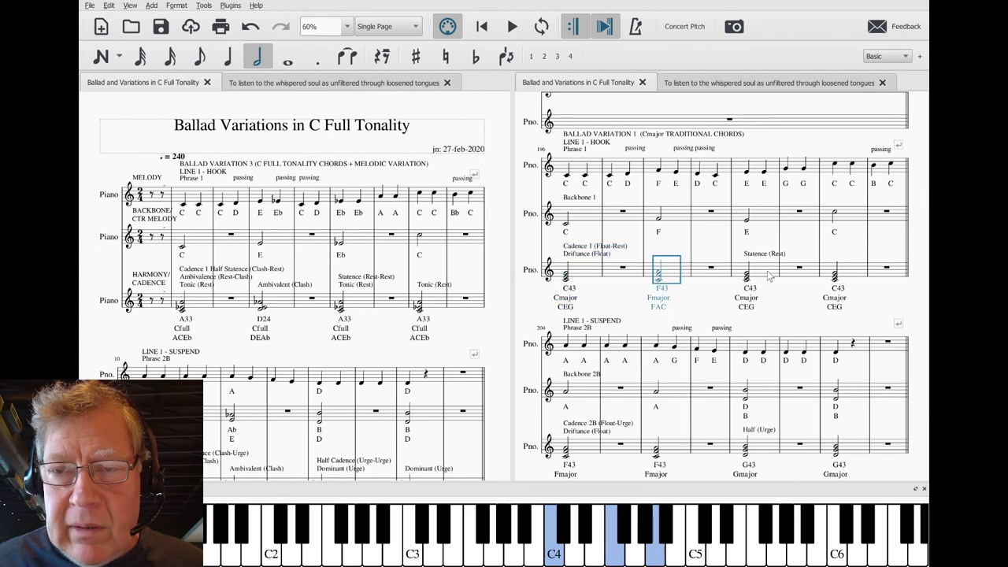
pyautogui.click(584, 271)
pyautogui.press('space')
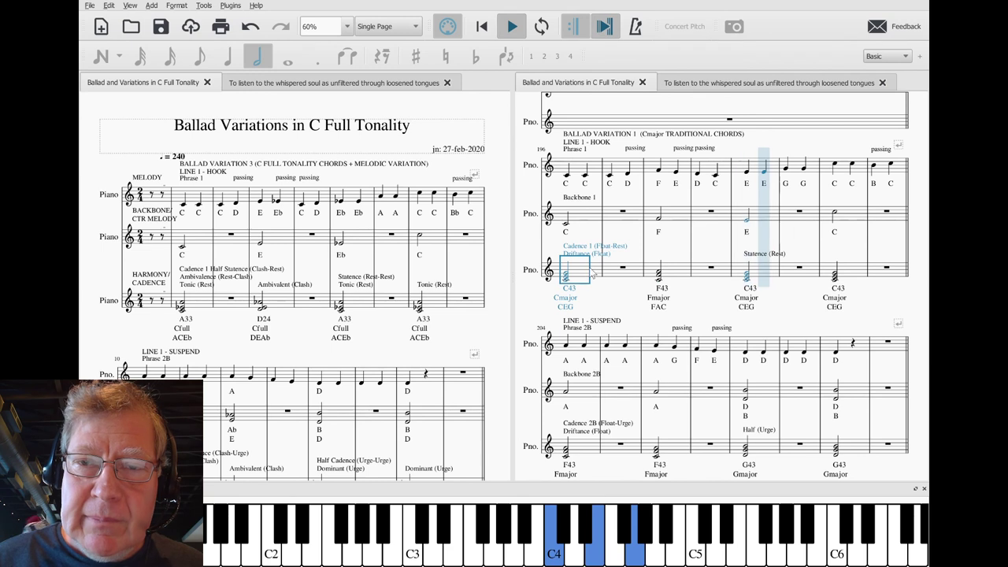
pyautogui.press('space')
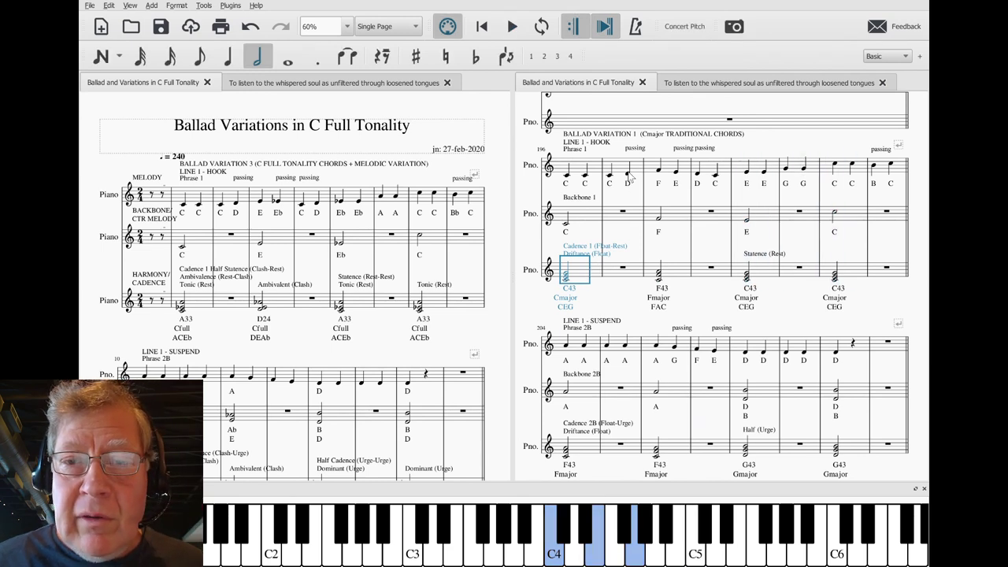
# Sound the passing notes D, E and D in the melody of Ballad Variation 1's hook.
pyautogui.click(629, 172)
pyautogui.click(677, 172)
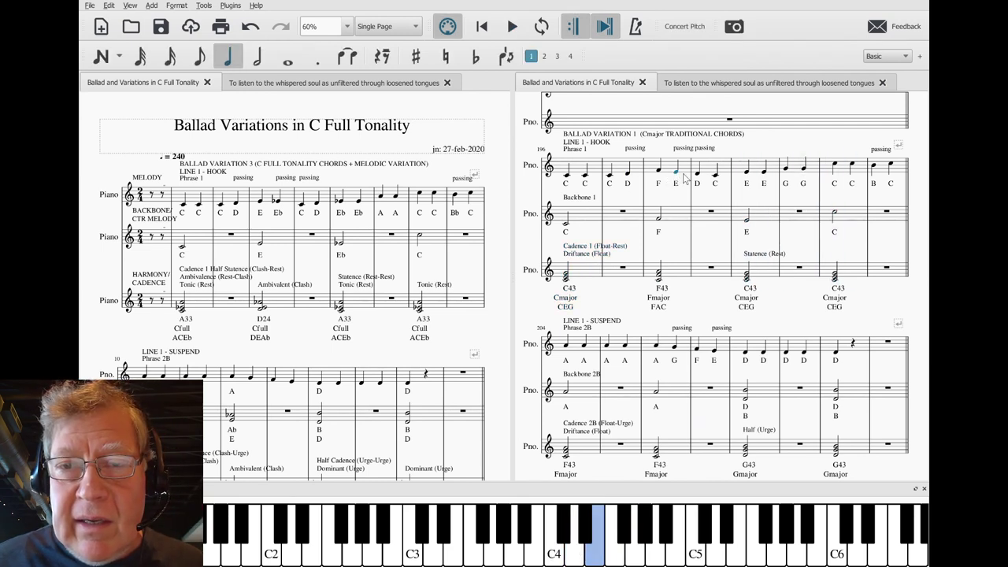
pyautogui.click(698, 175)
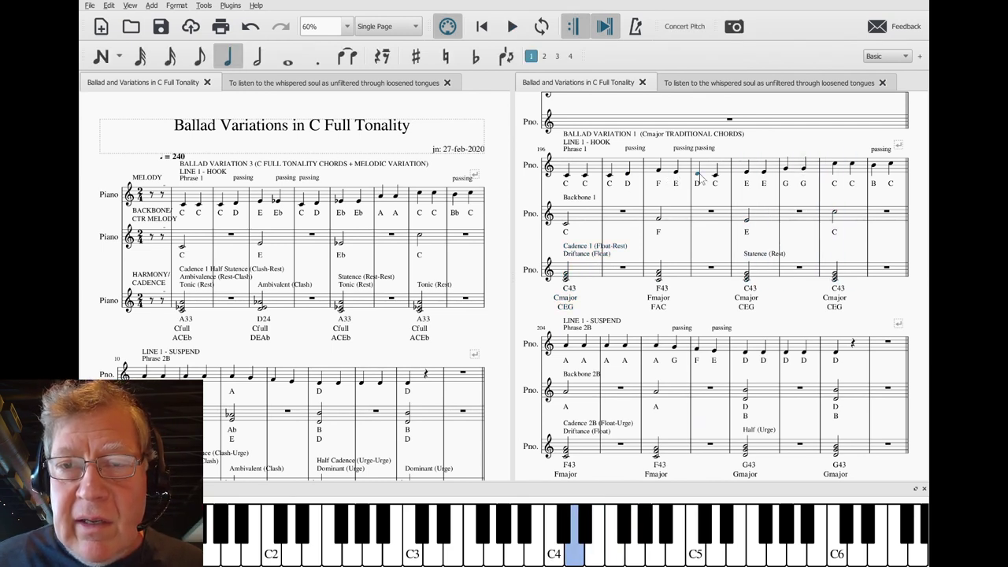
# Select the Fmajor chord's measure across all three staves of Ballad Variation 1 and switch to the ArtRage Melody Arcs diagram.
pyautogui.click(674, 277)
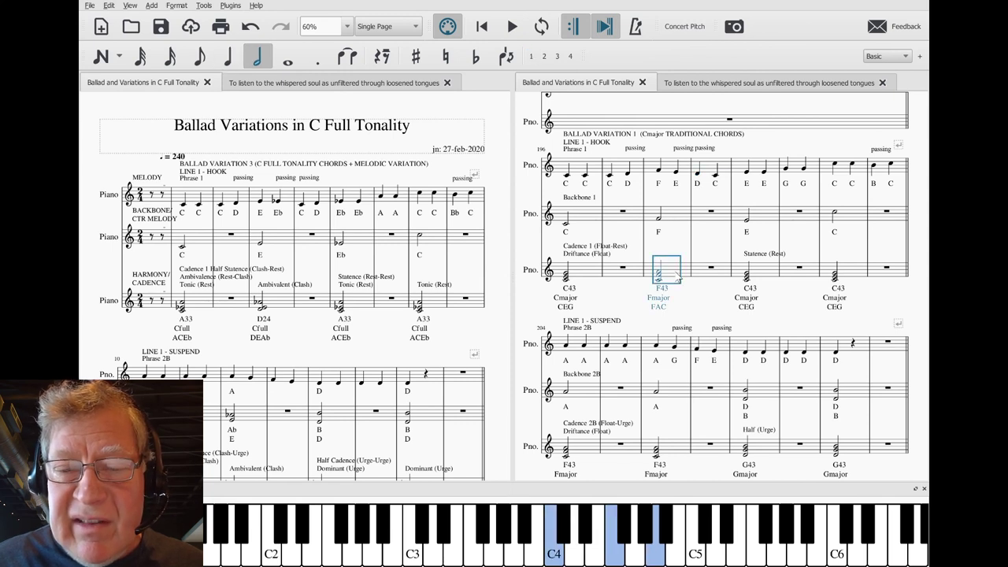
pyautogui.keyDown('shift'); pyautogui.click(674, 171); pyautogui.keyUp('shift')
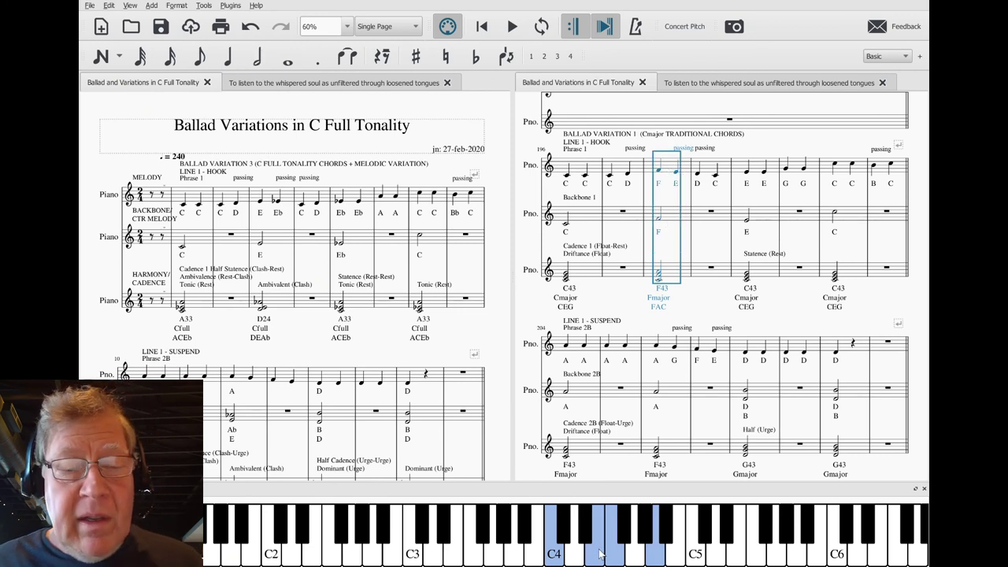
pyautogui.hotkey('alt', 'Tab')
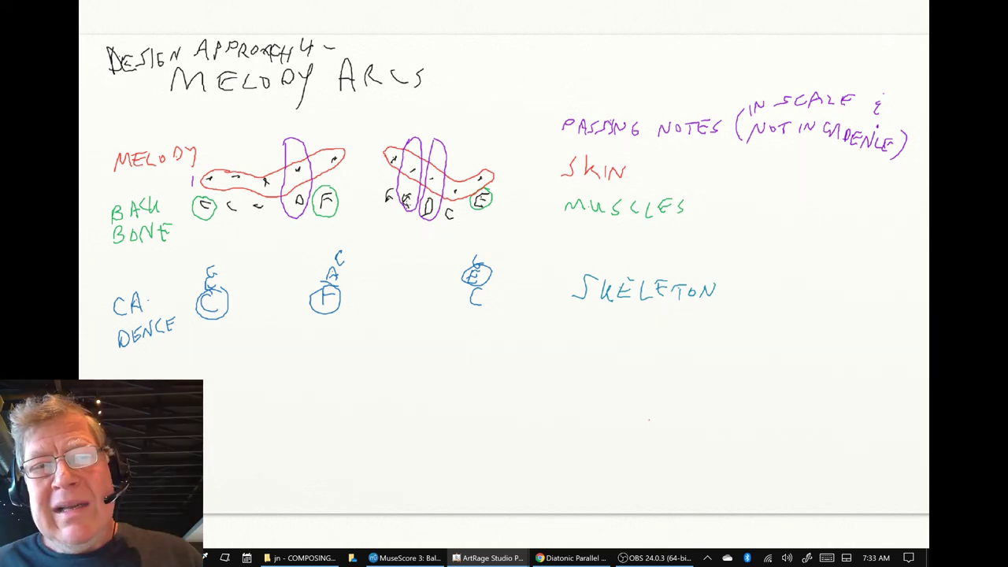
# Return to MuseScore and sound the first and last backbone C notes and the passing notes D and Eb in Ballad Variation 3's hook.
pyautogui.hotkey('alt', 'Tab')
pyautogui.click(407, 209)
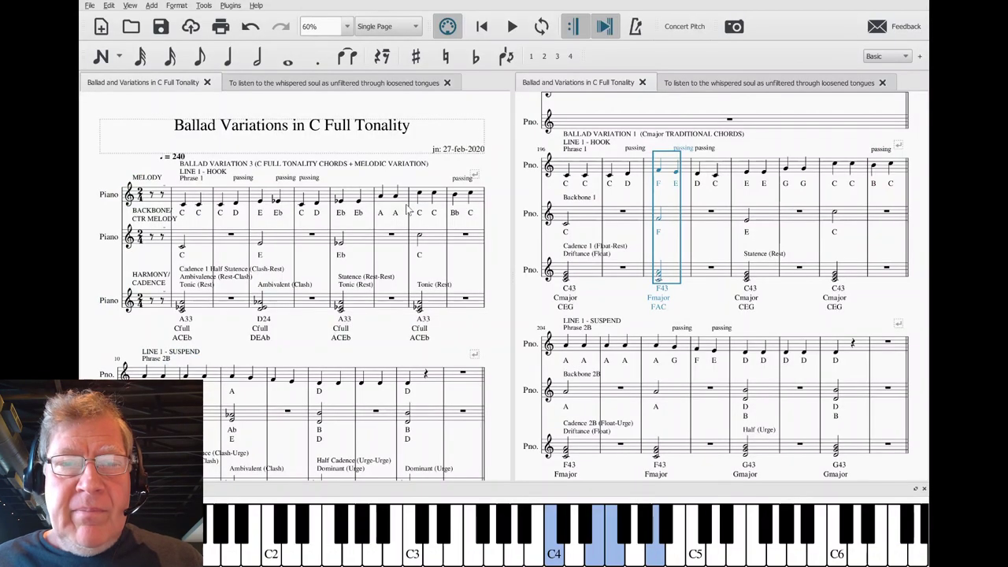
pyautogui.click(365, 166)
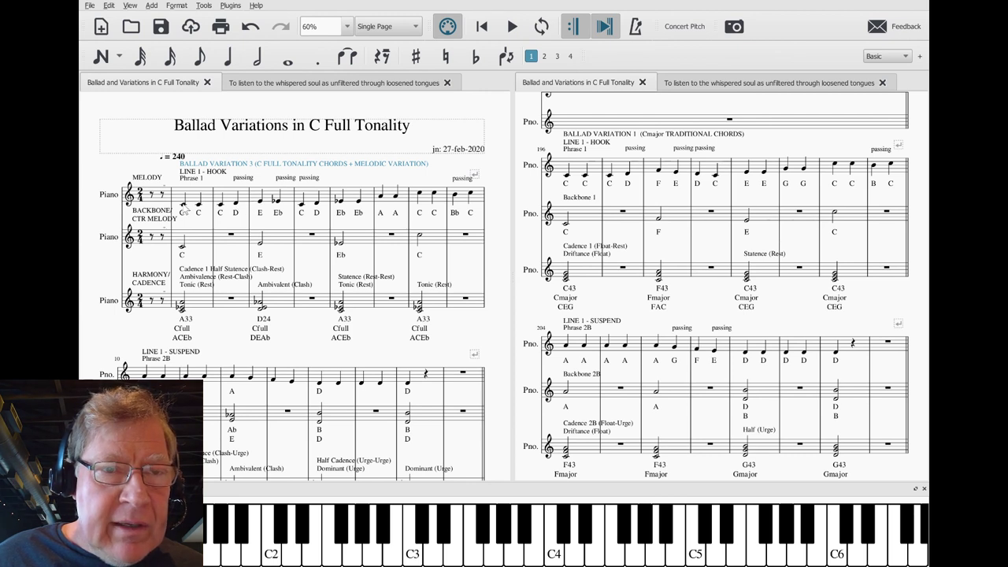
pyautogui.click(182, 249)
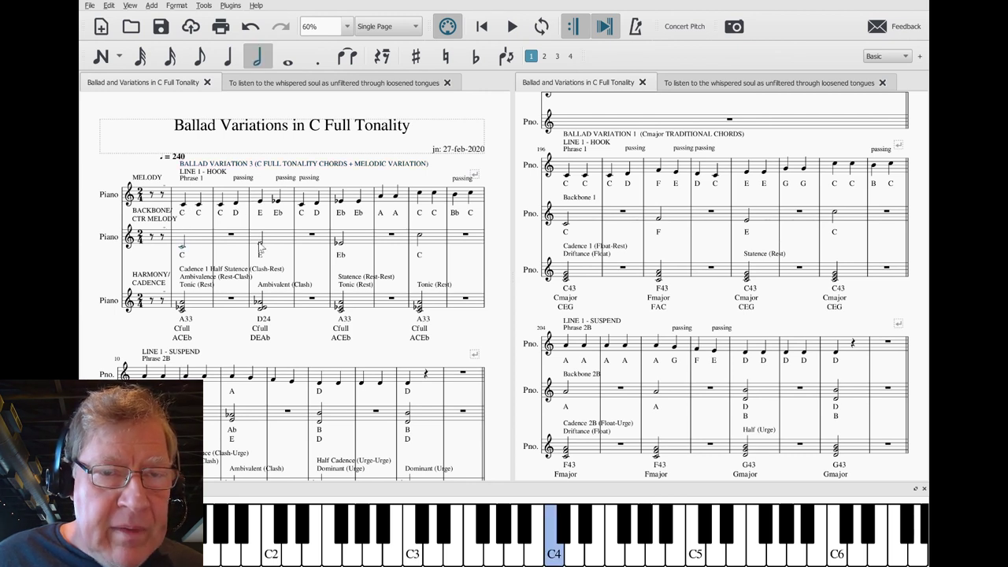
pyautogui.click(421, 236)
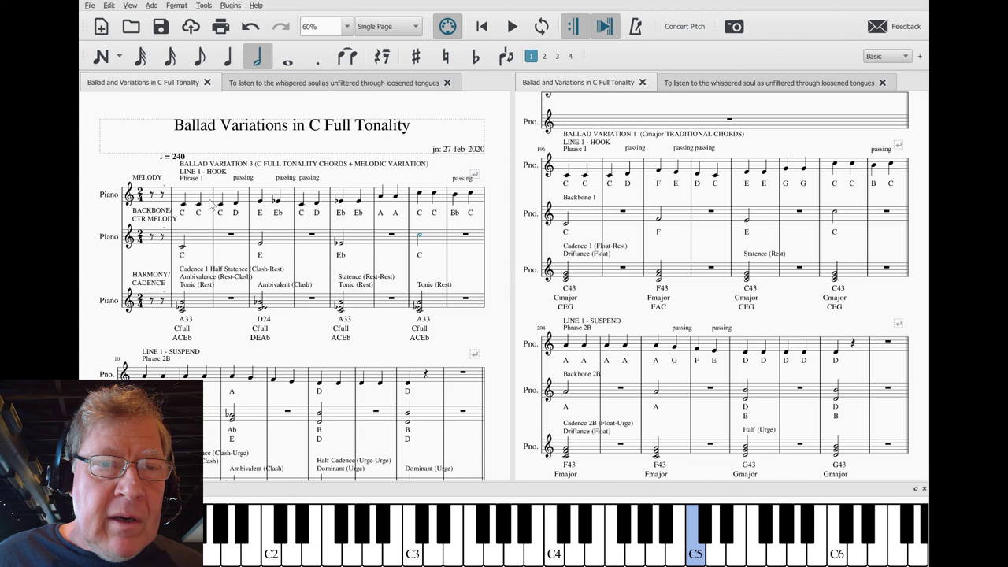
pyautogui.click(235, 206)
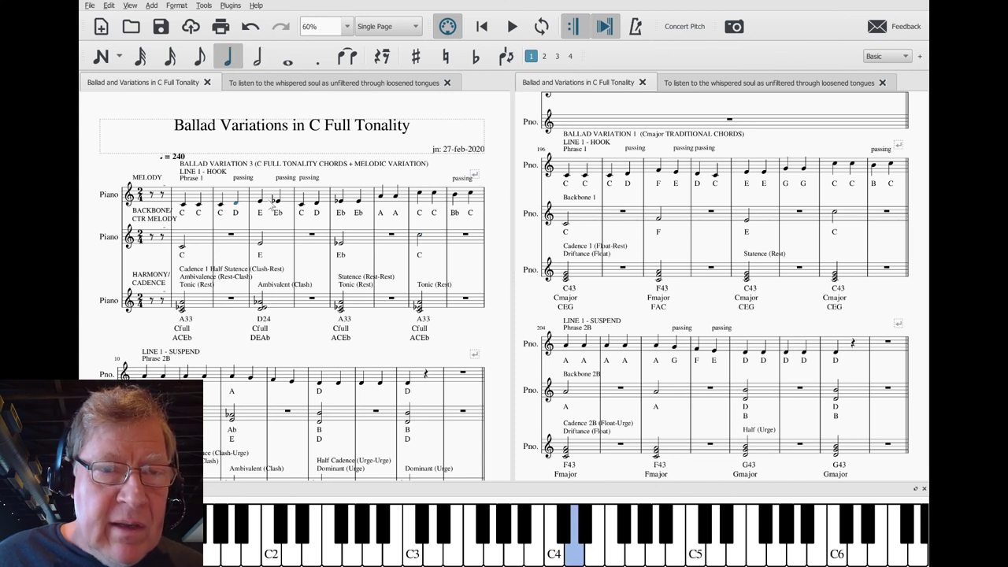
pyautogui.click(279, 203)
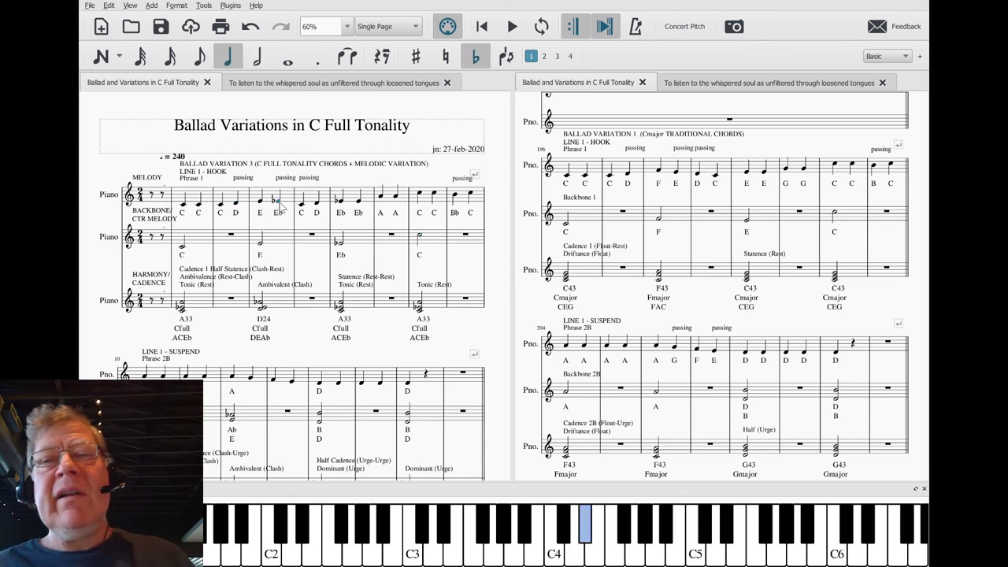
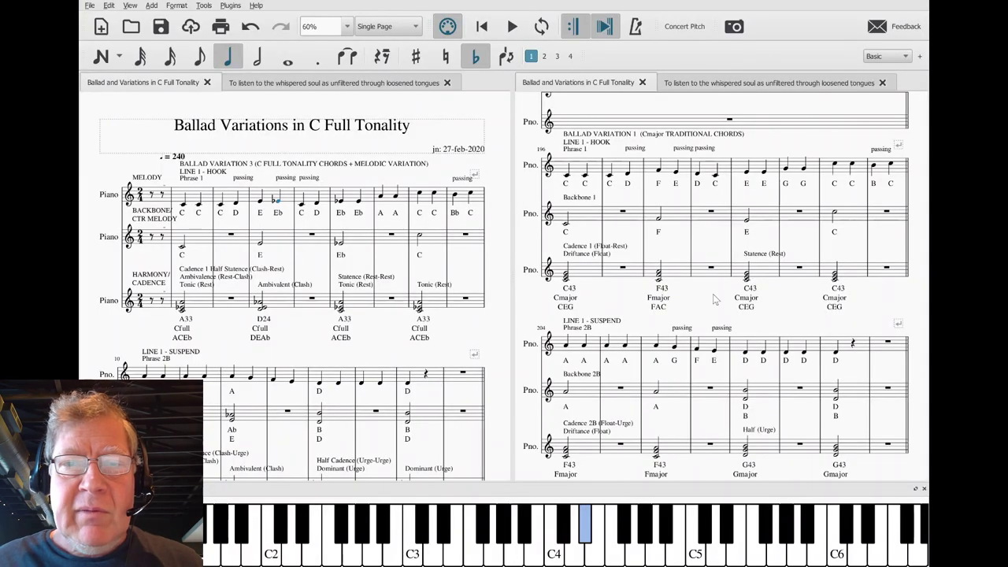
# Open the score "To listen to the whispered soul" beside the ballad and play it from the first piano measure.
pyautogui.click(790, 83)
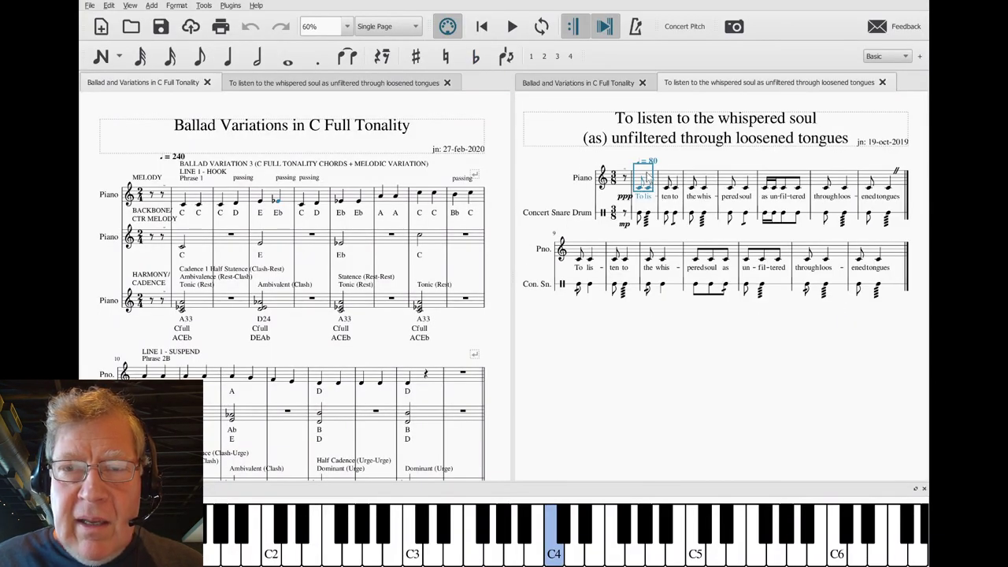
pyautogui.press('n')
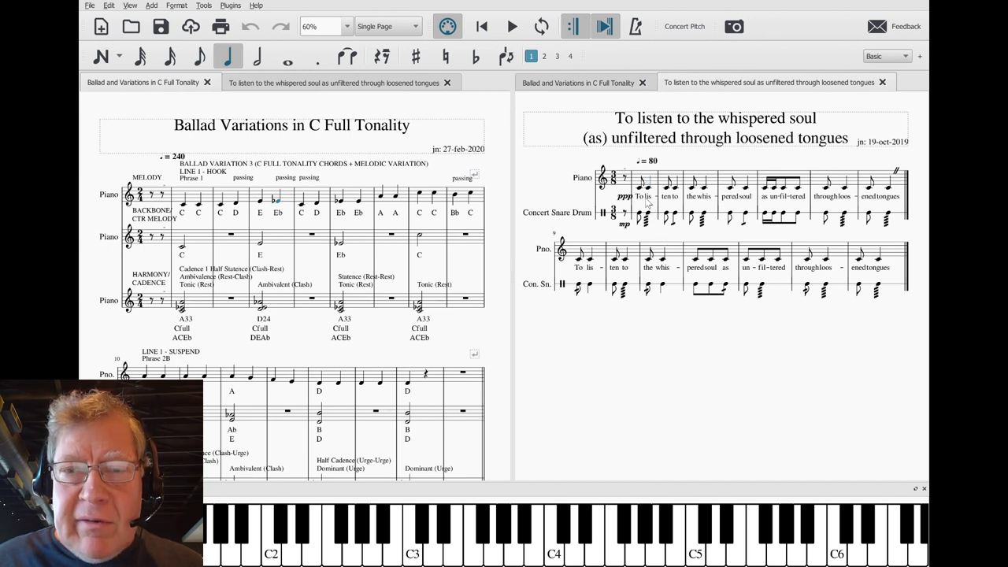
pyautogui.press('Escape')
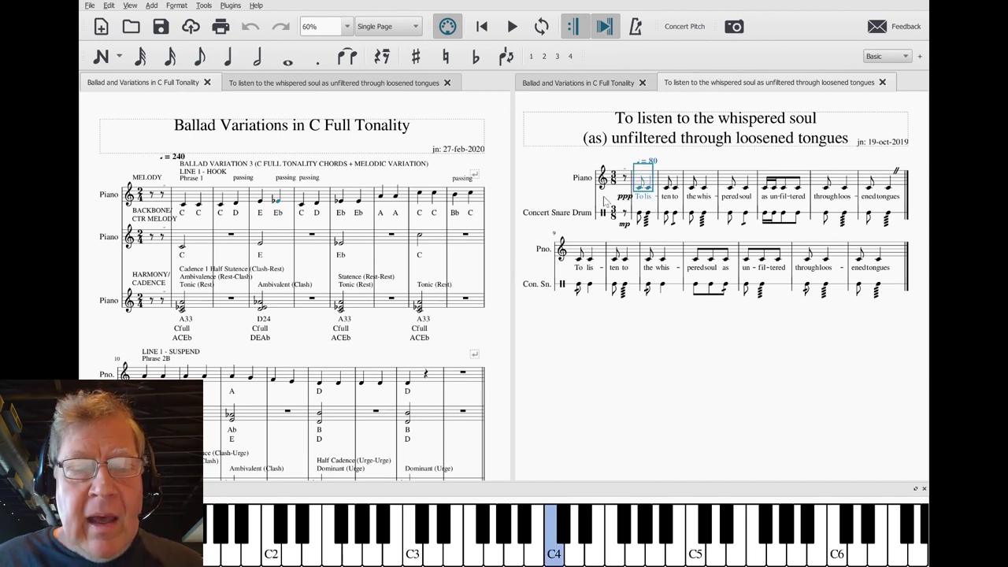
pyautogui.press('space')
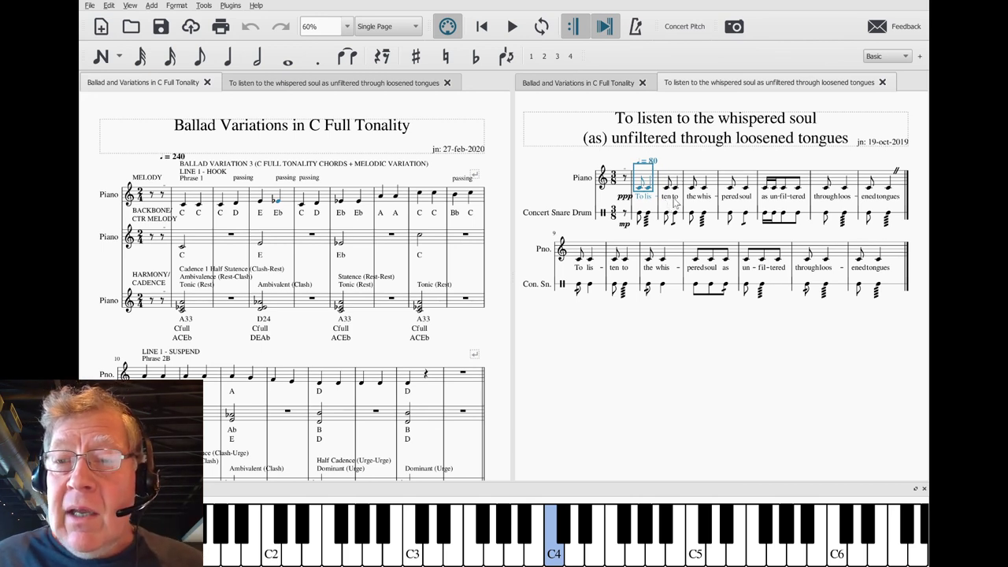
pyautogui.press('space')
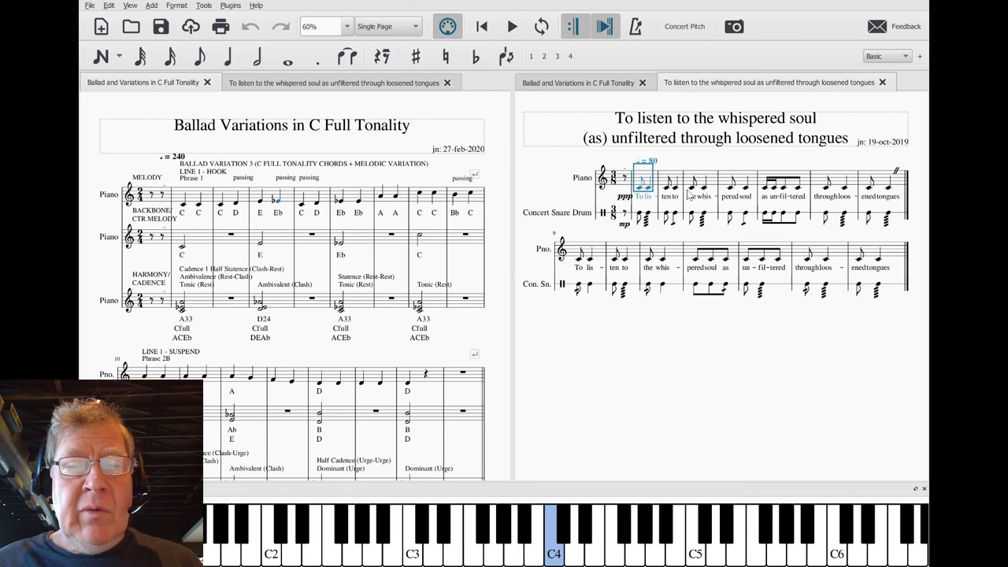
# Switch to the ArtRage Lyric diagram and mark short red strokes beside the Movement oval and the Colors and Shapes oval.
pyautogui.hotkey('alt', 'Tab')
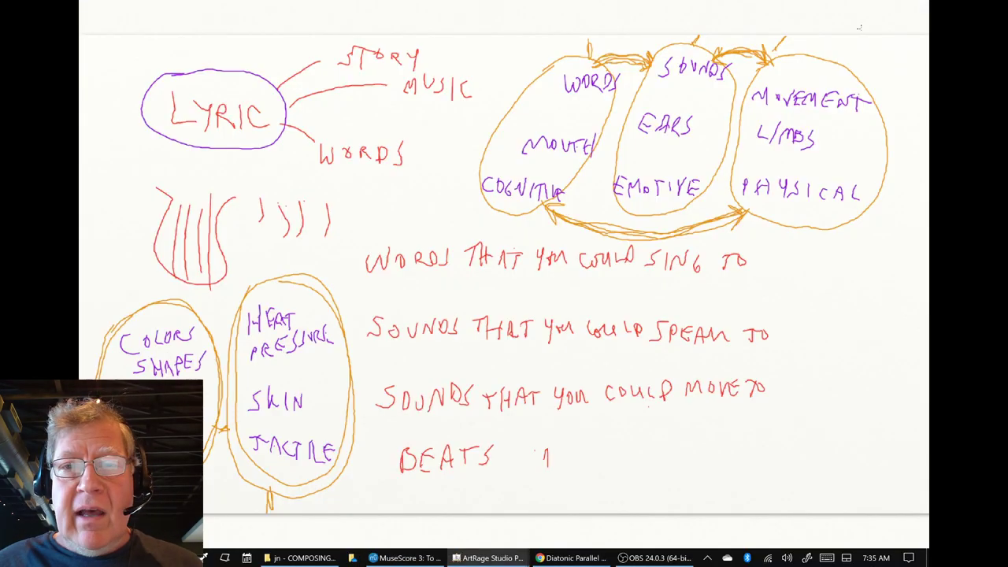
pyautogui.moveTo(894, 115); pyautogui.dragTo(897, 124)
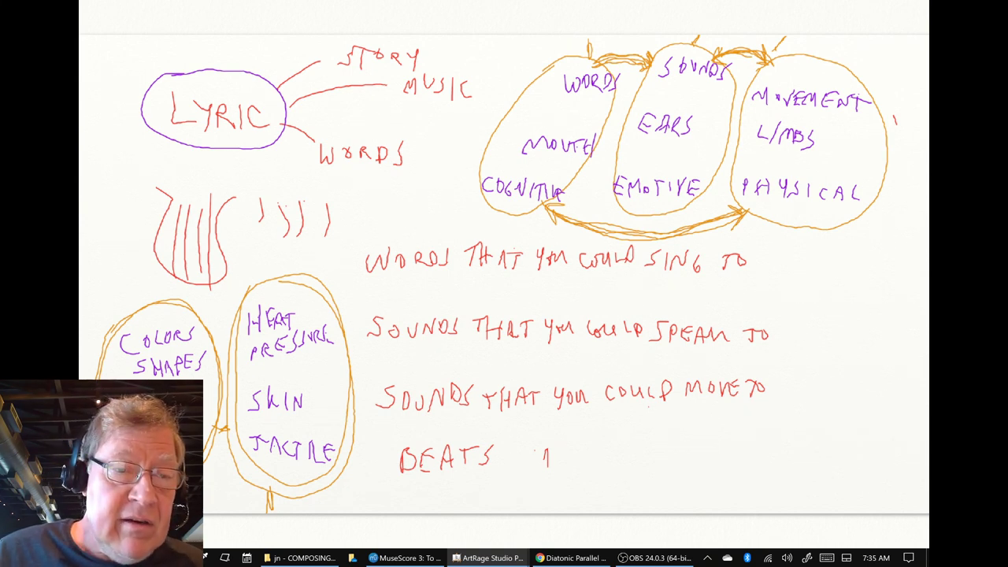
pyautogui.moveTo(110, 306); pyautogui.dragTo(108, 312)
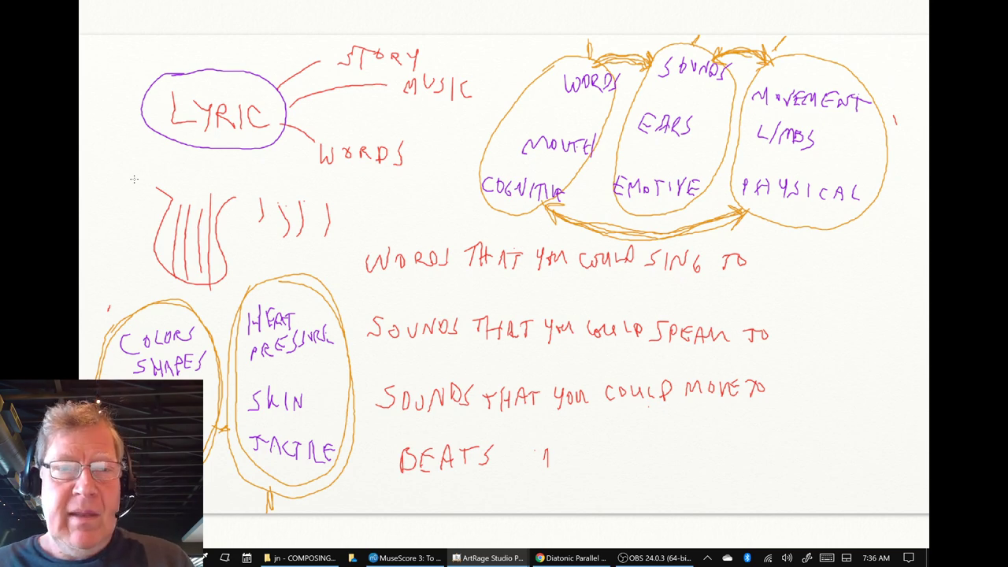
# Return to the ballad score in MuseScore and play Ballad Variation 1's hook from its first melody measure.
pyautogui.hotkey('alt', 'Tab')
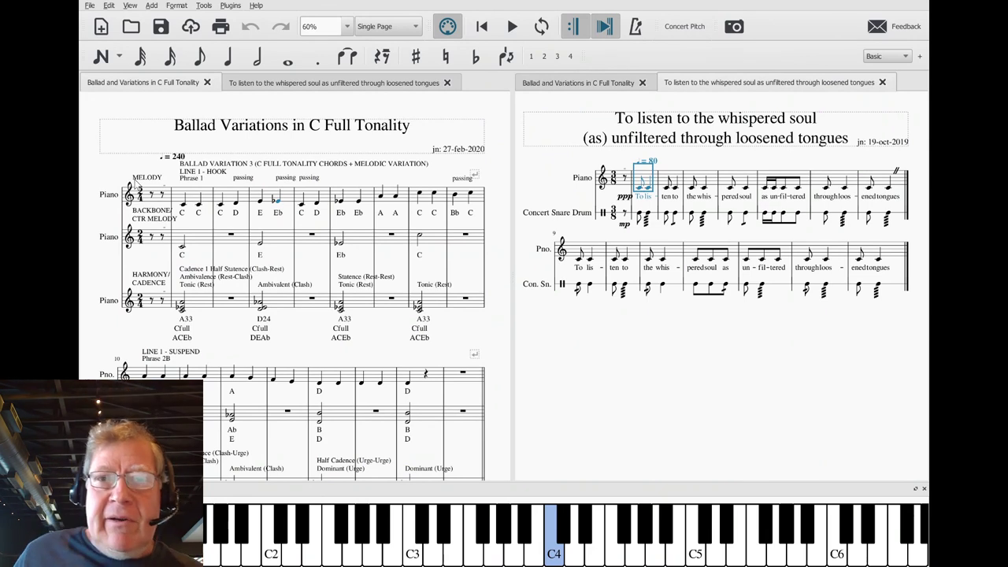
pyautogui.click(554, 84)
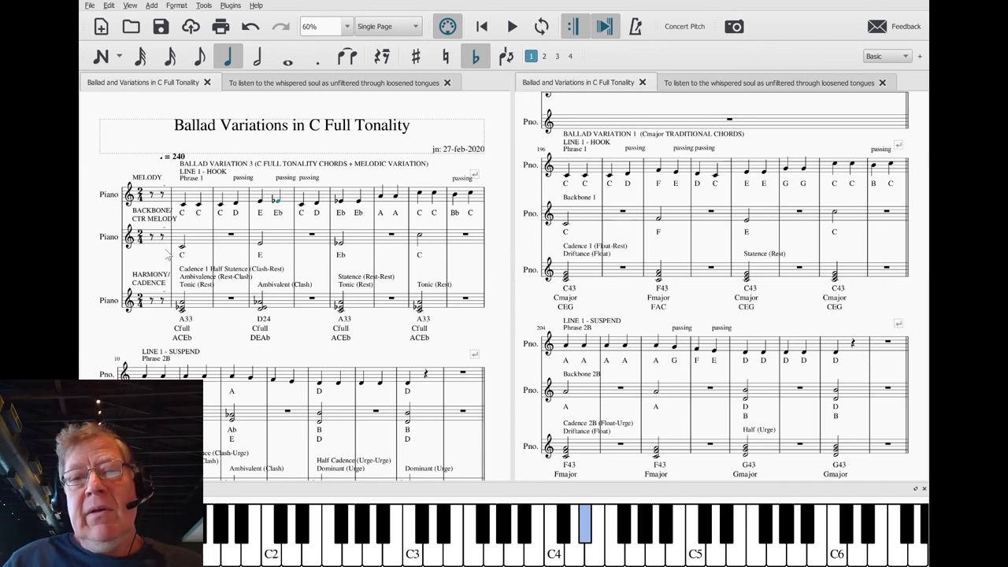
pyautogui.click(574, 172)
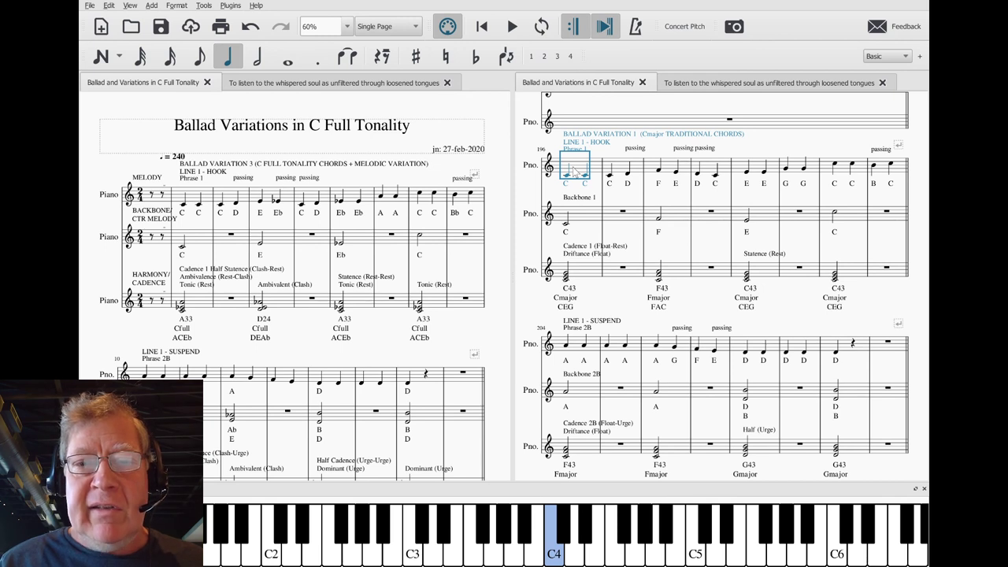
pyautogui.press('space')
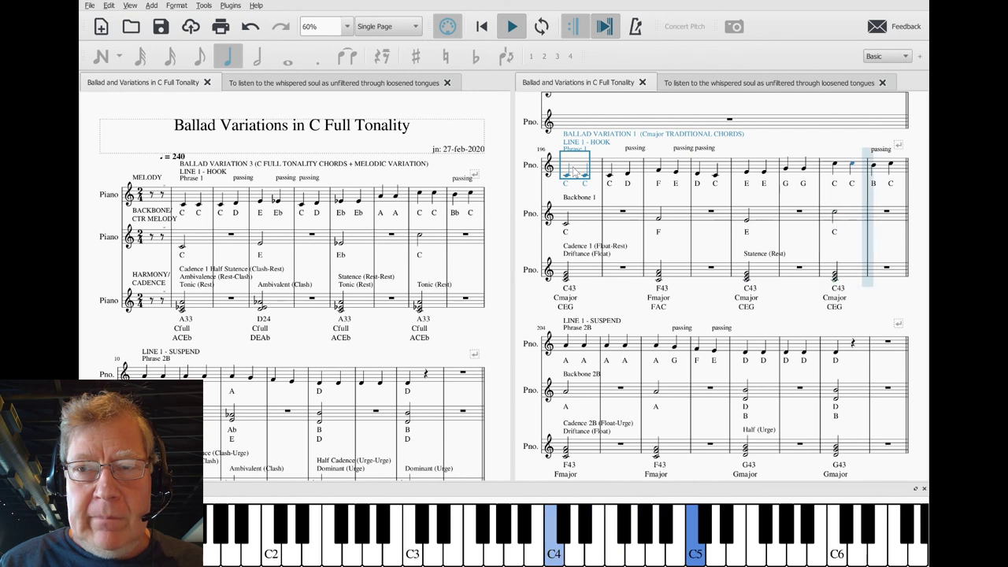
pyautogui.press('space')
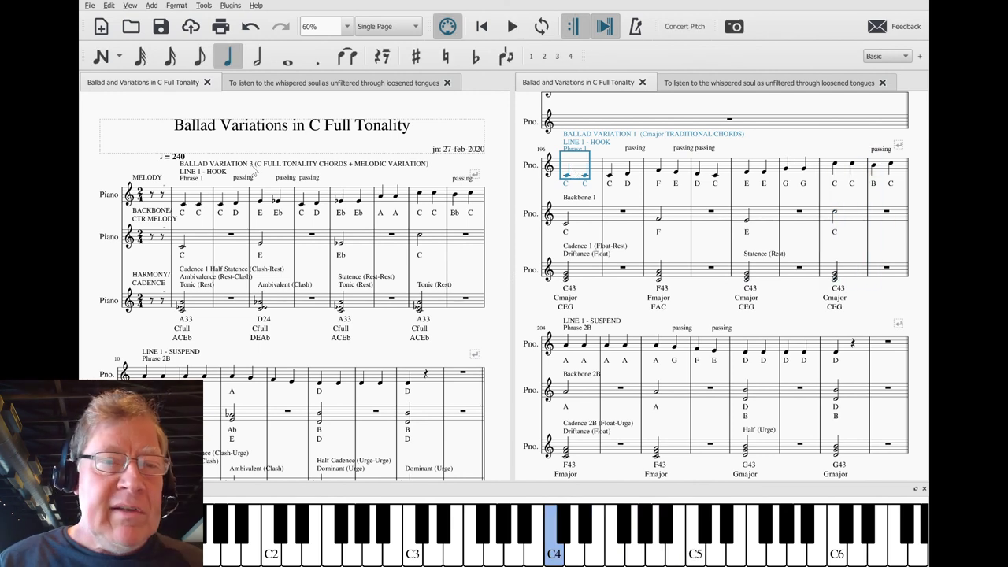
# Play Ballad Variation 3's hook from its first melody measure.
pyautogui.click(195, 195)
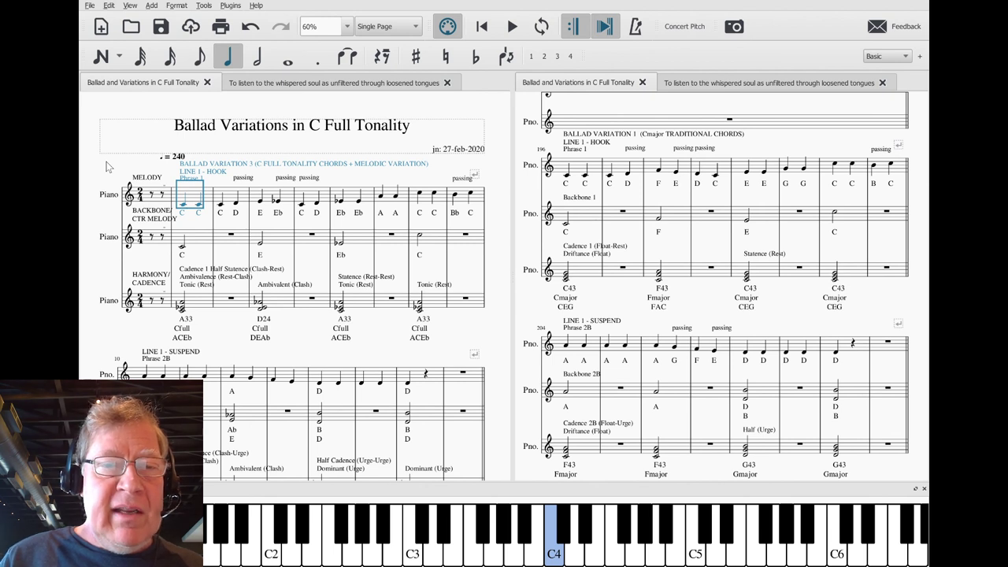
pyautogui.press('space')
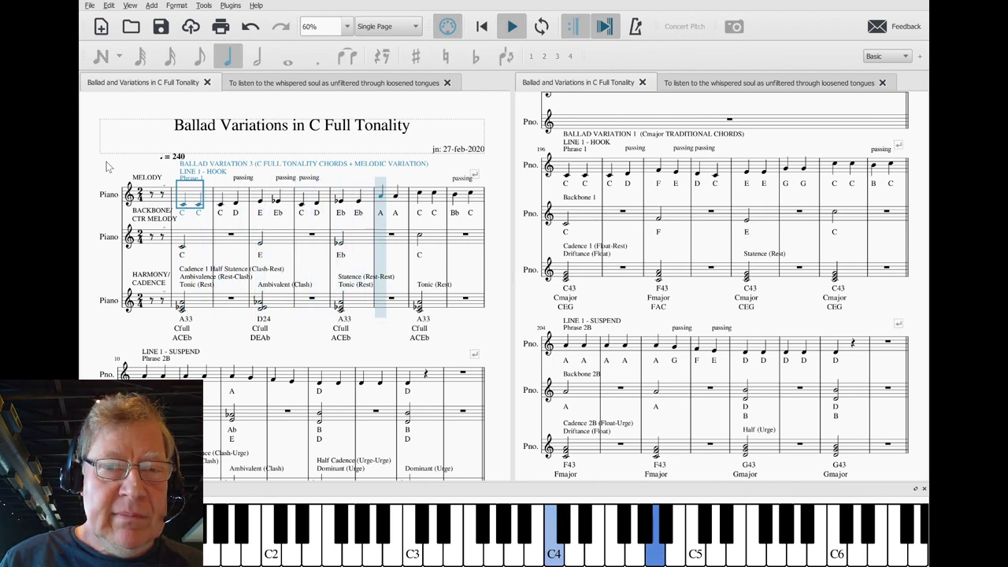
pyautogui.press('space')
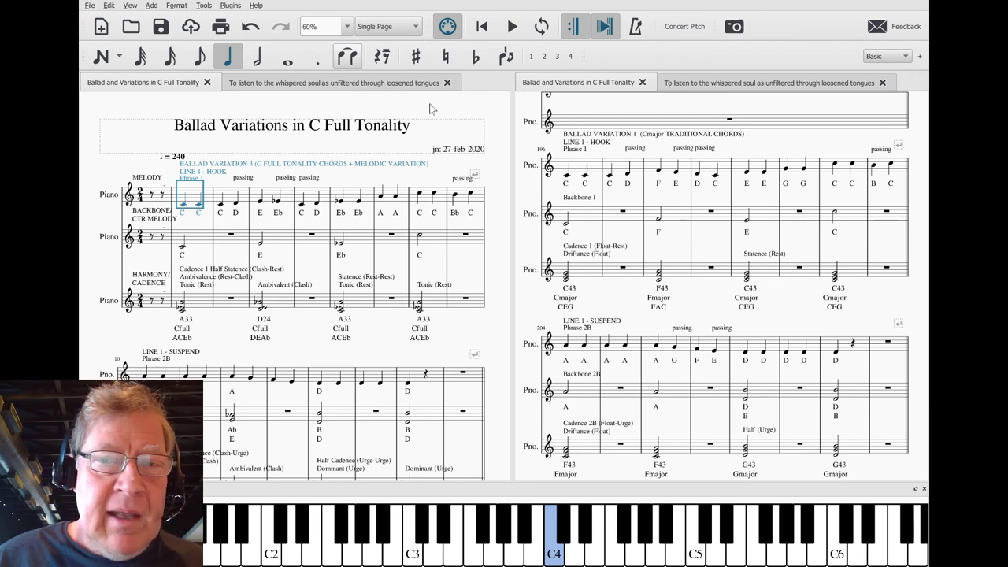
# Replay the hooks of Ballad Variation 1 and Ballad Variation 3 in succession to compare them.
pyautogui.click(581, 173)
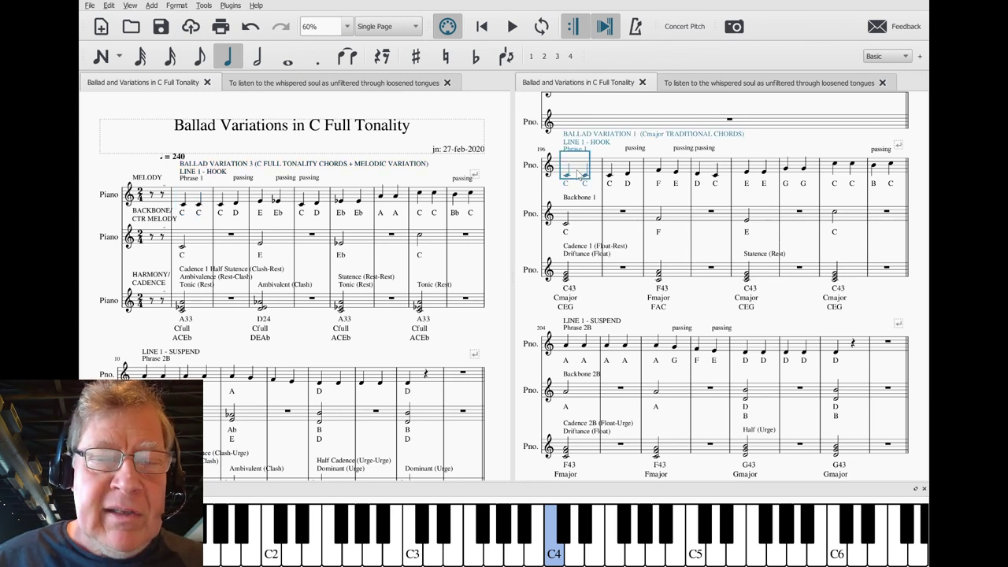
pyautogui.press('space')
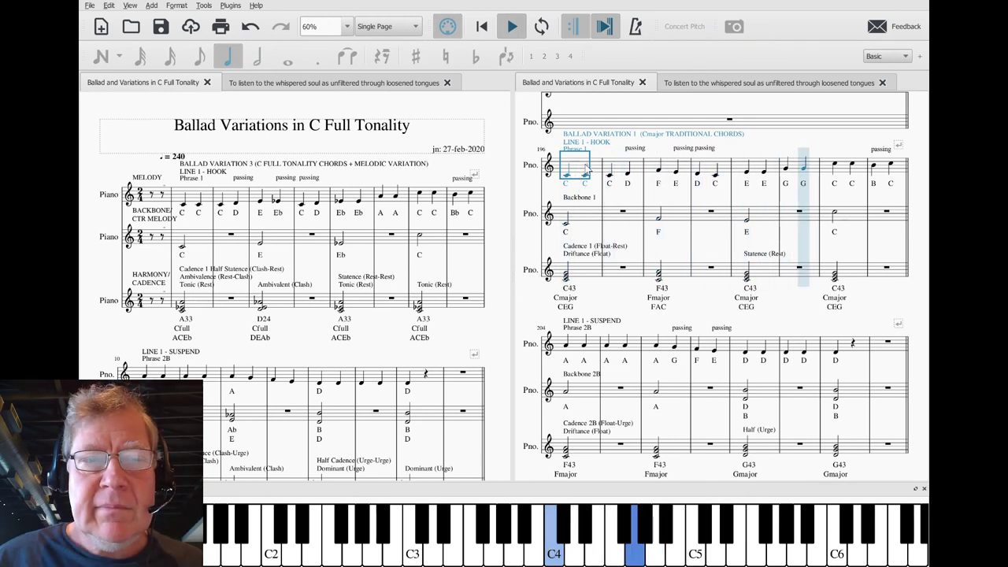
pyautogui.press('space')
pyautogui.click(194, 201)
pyautogui.press('space')
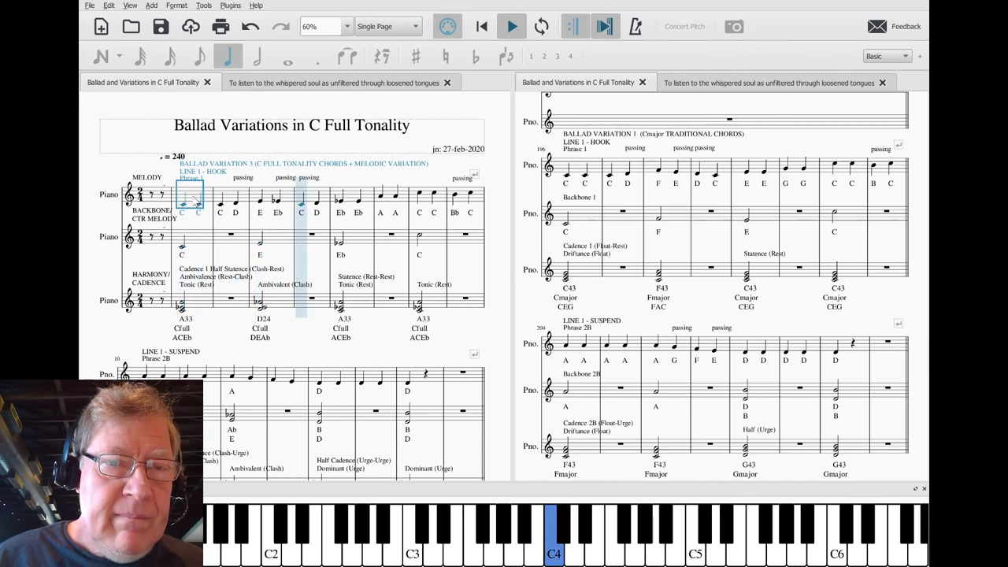
pyautogui.press('space')
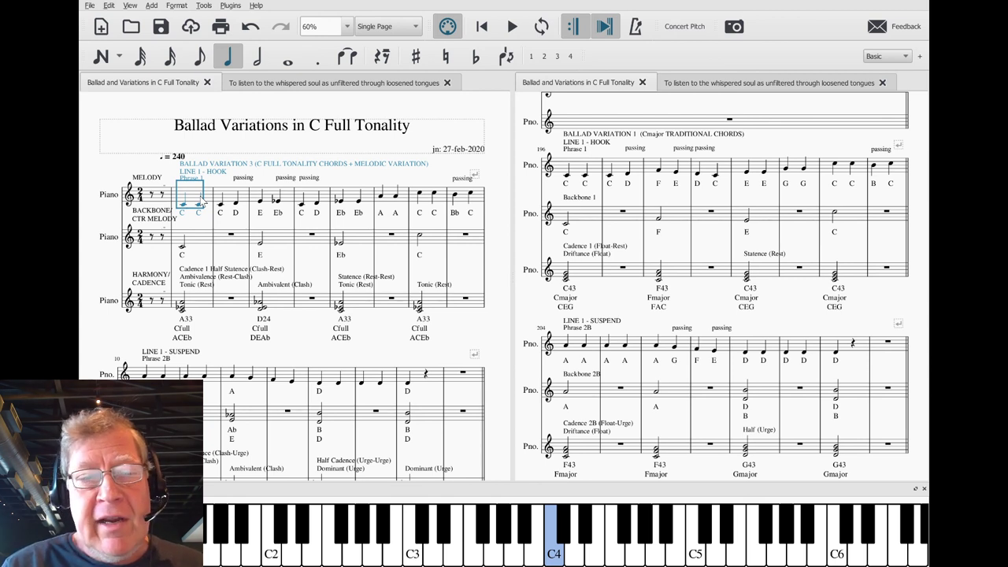
# Select Ballad Variation 3's first ACEb harmony measure and its backbone measures C, E and Eb in turn.
pyautogui.click(196, 300)
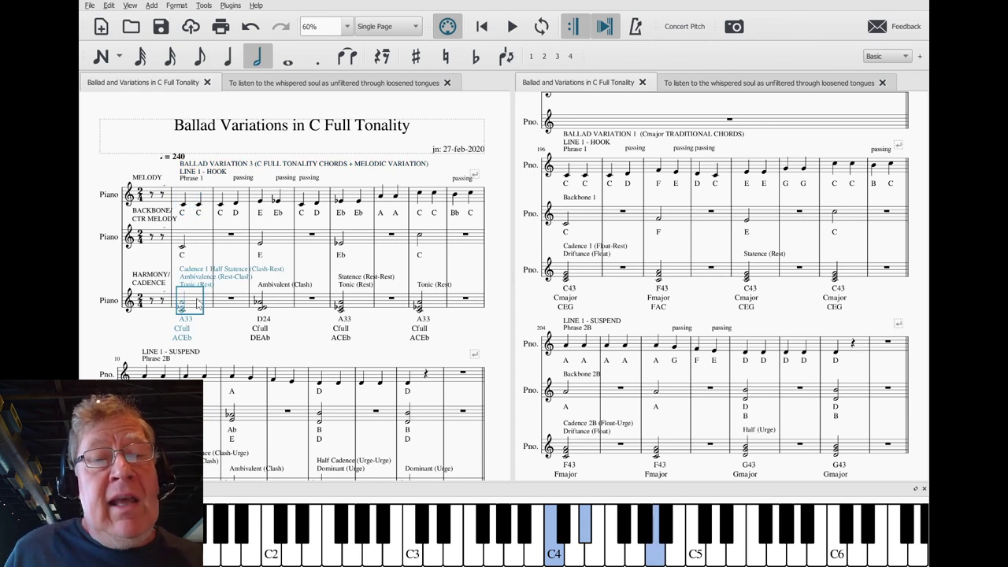
pyautogui.click(206, 247)
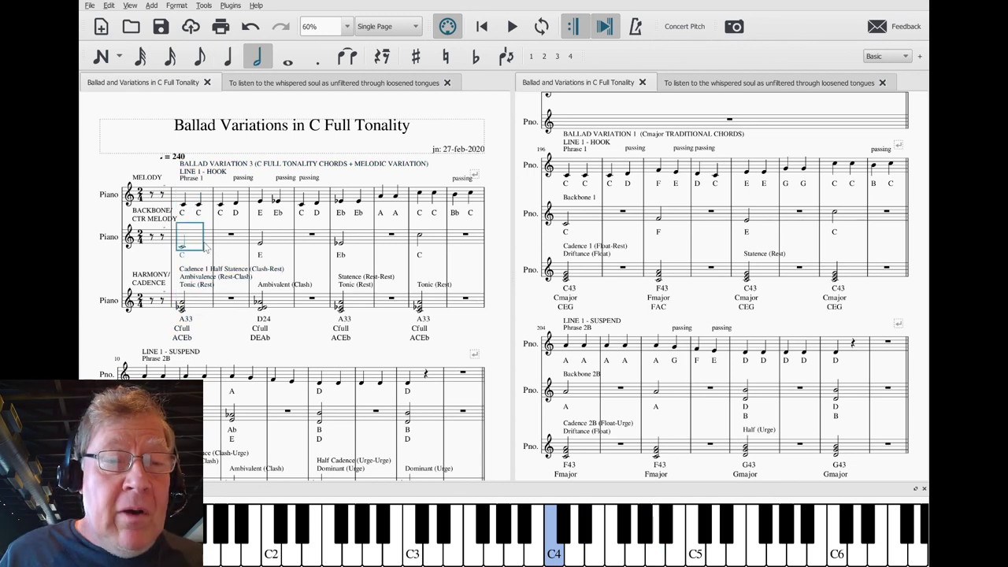
pyautogui.click(277, 245)
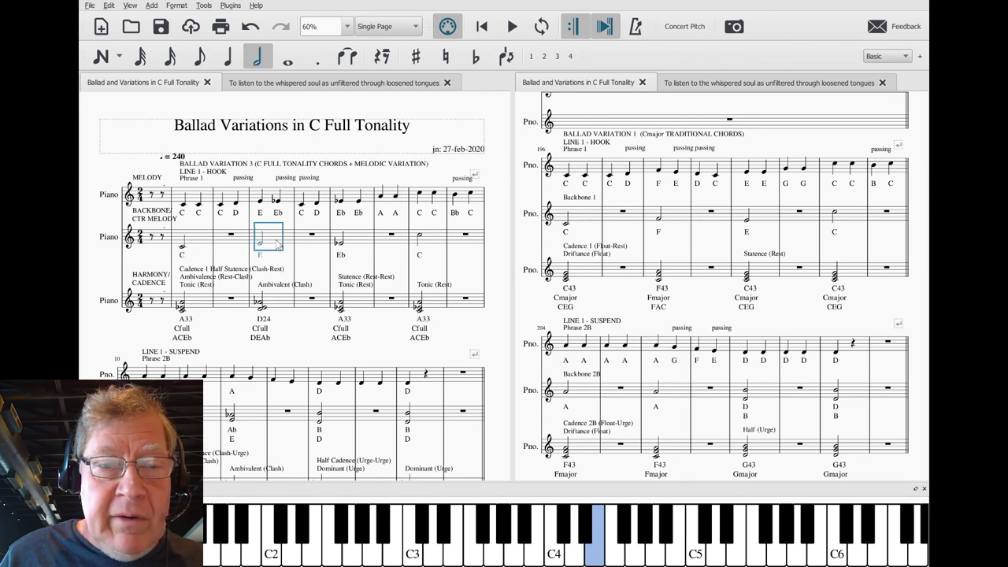
pyautogui.click(344, 243)
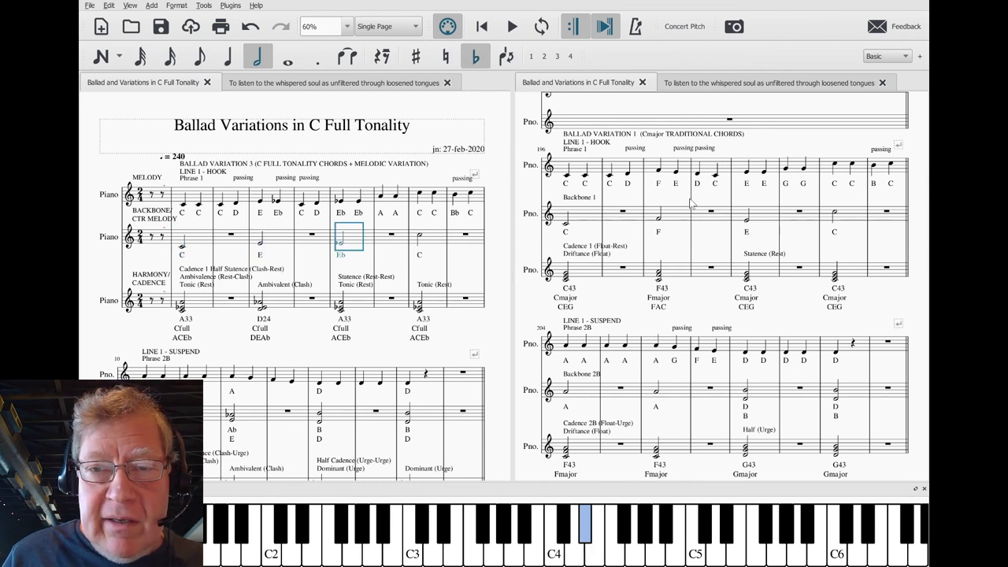
# Sound Ballad Variation 3's Phrase 1 backbone notes C, E, Eb and C one after another.
pyautogui.click(184, 249)
pyautogui.click(261, 244)
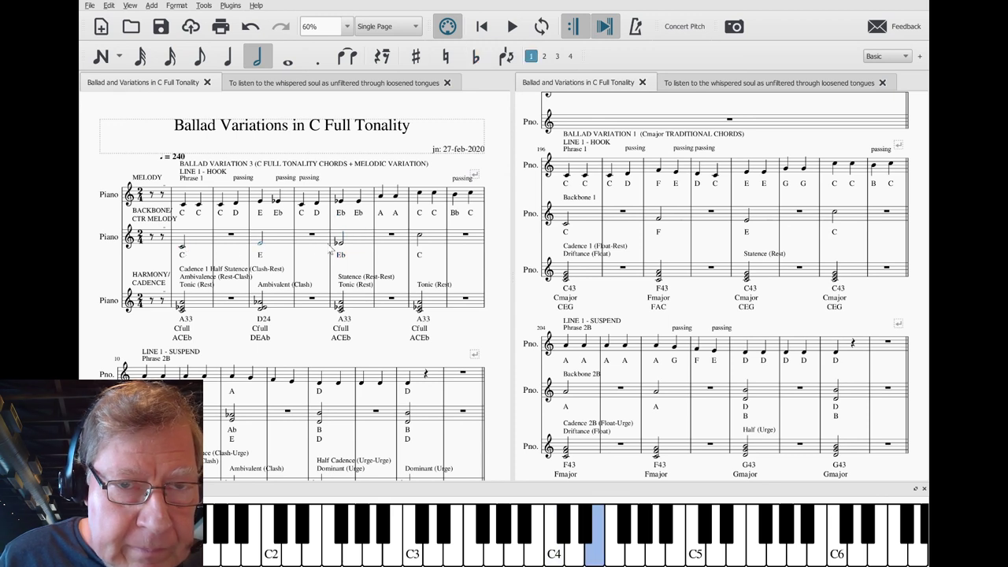
pyautogui.click(341, 243)
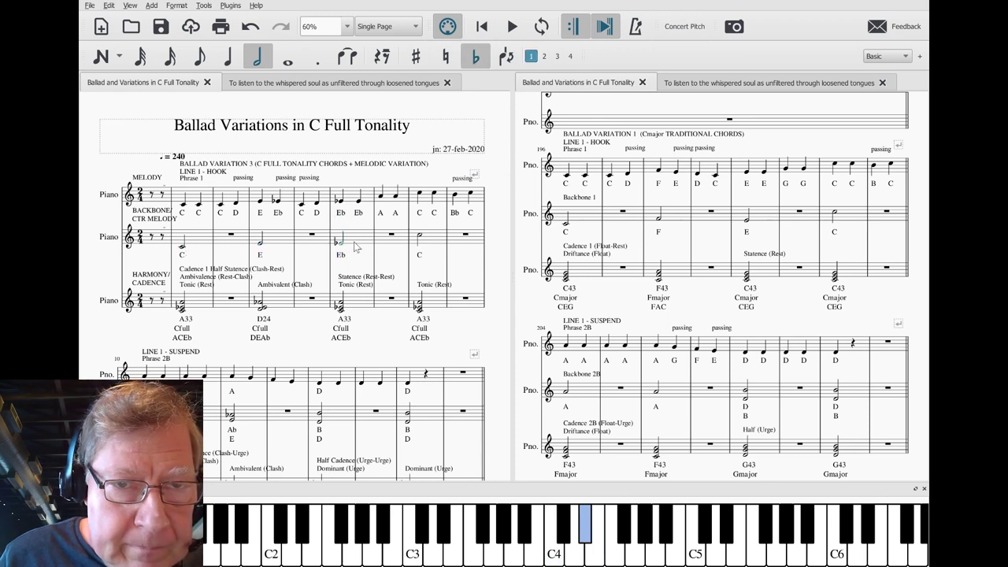
pyautogui.click(422, 240)
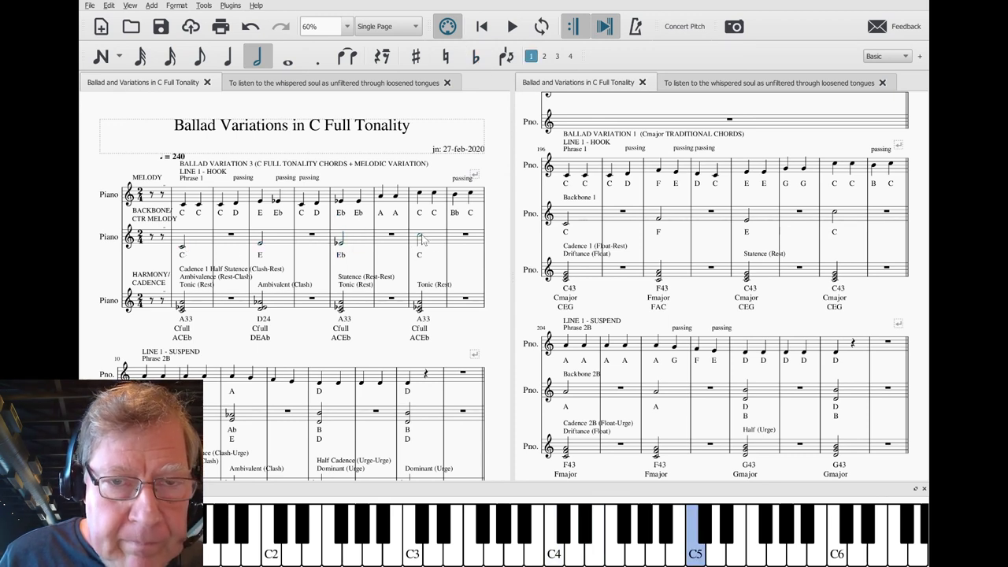
# Sound Ballad Variation 1's Phrase 1 backbone notes C, F, E and C in turn for comparison.
pyautogui.click(567, 226)
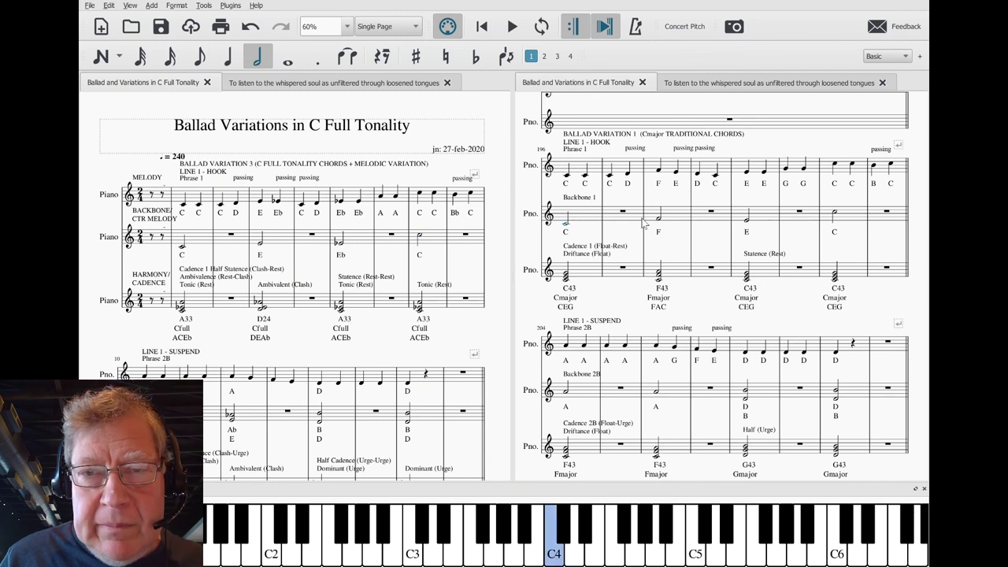
pyautogui.click(660, 219)
pyautogui.click(747, 222)
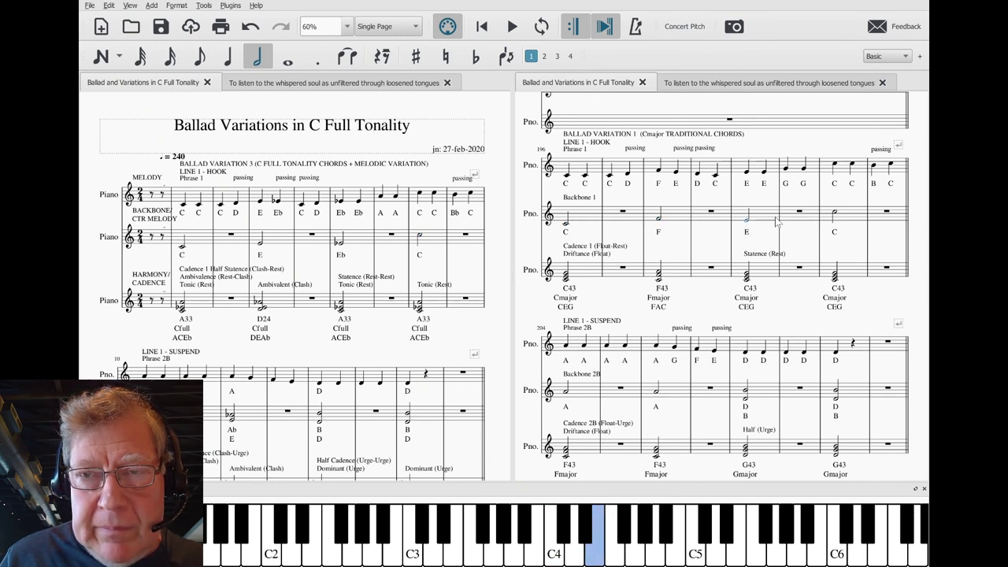
pyautogui.click(835, 214)
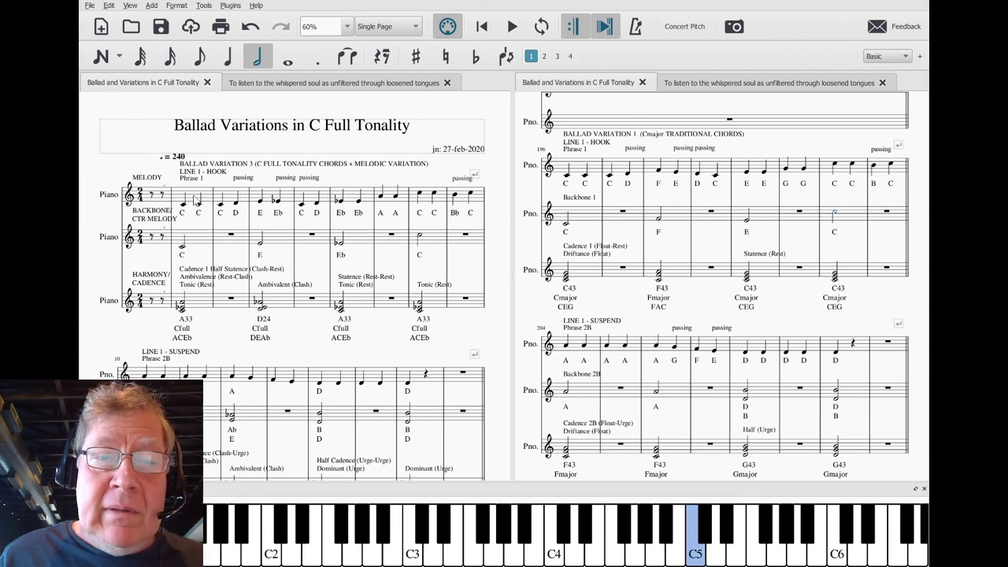
# Play Ballad Variation 3's hook once more from its first melody measure and stop playback after the phrase.
pyautogui.click(197, 198)
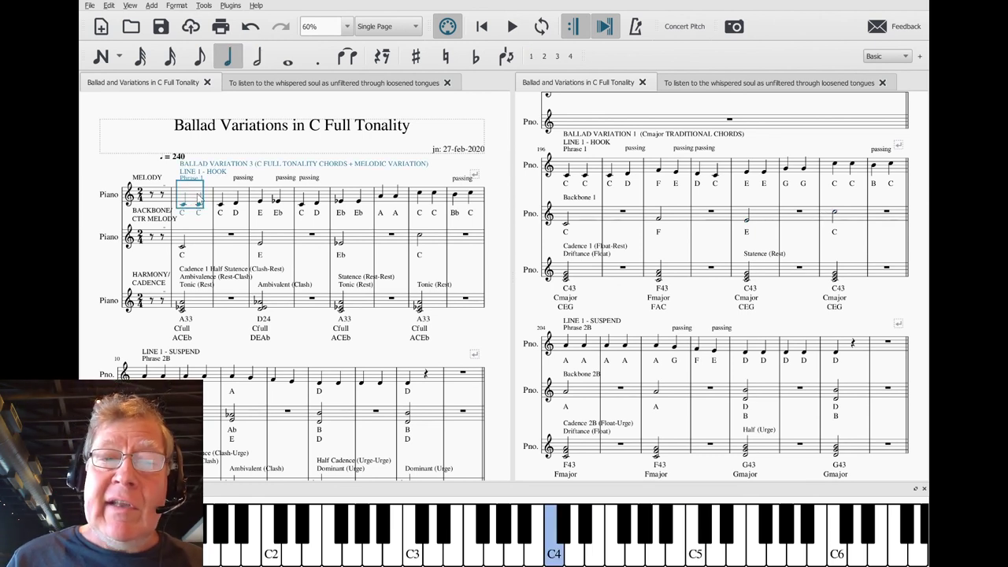
pyautogui.press('space')
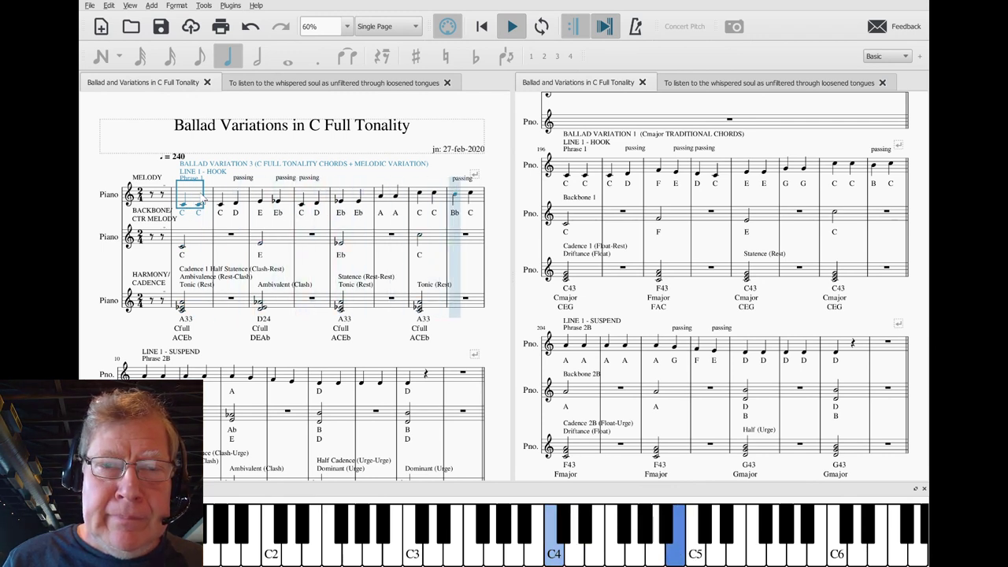
pyautogui.press('space')
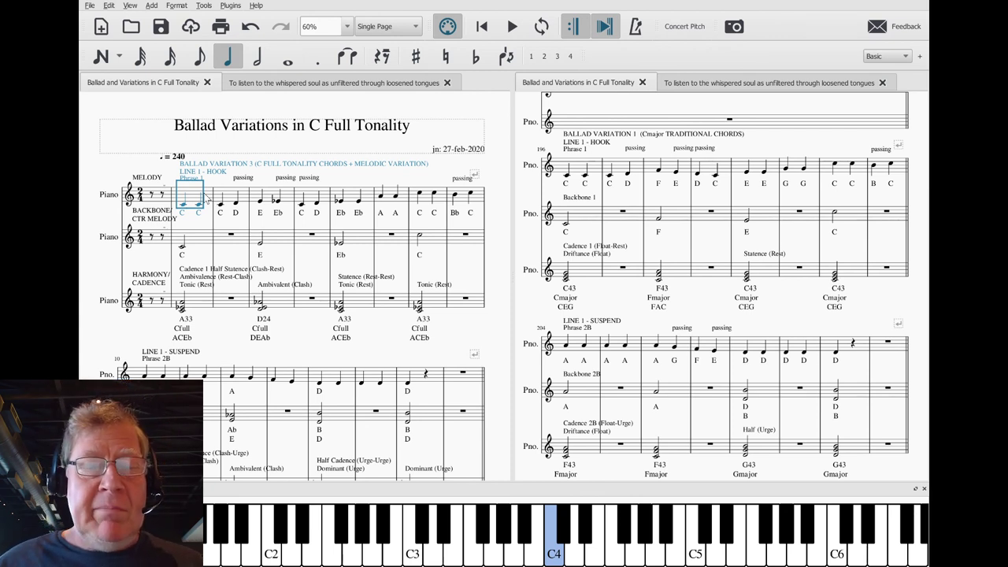
# Switch from the MuseScore score to the OBS streaming window.
pyautogui.hotkey('alt', 'Tab')
pyautogui.hotkey('alt', 'Tab')
pyautogui.hotkey('alt', 'Tab')
pyautogui.hotkey('alt', 'Tab')
pyautogui.hotkey('alt', 'Tab')
pyautogui.hotkey('alt', 'Tab')
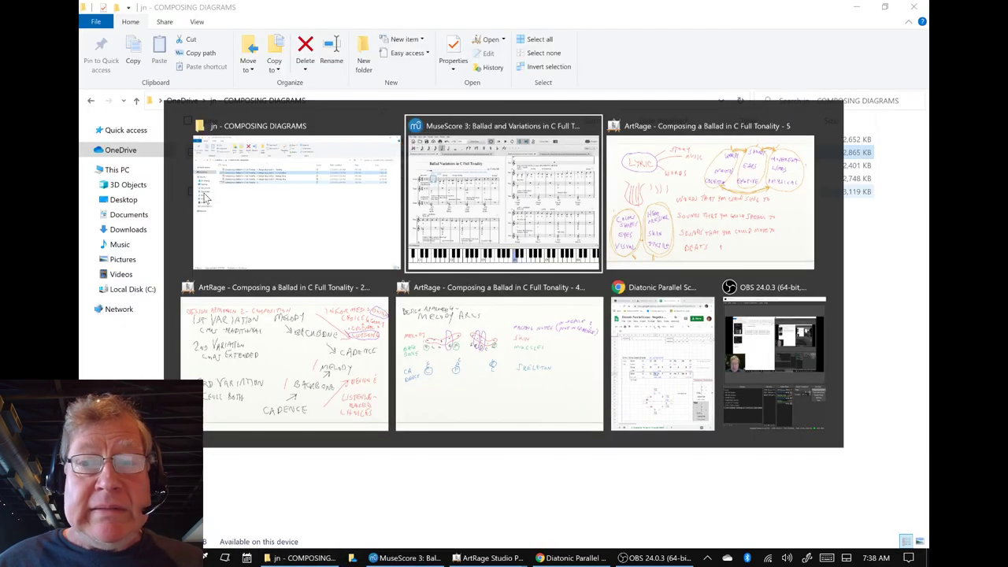
pyautogui.hotkey('alt', 'Tab')
pyautogui.hotkey('alt', 'Tab')
pyautogui.hotkey('alt', 'Tab')
pyautogui.hotkey('alt', 'Tab')
pyautogui.hotkey('alt', 'Tab')
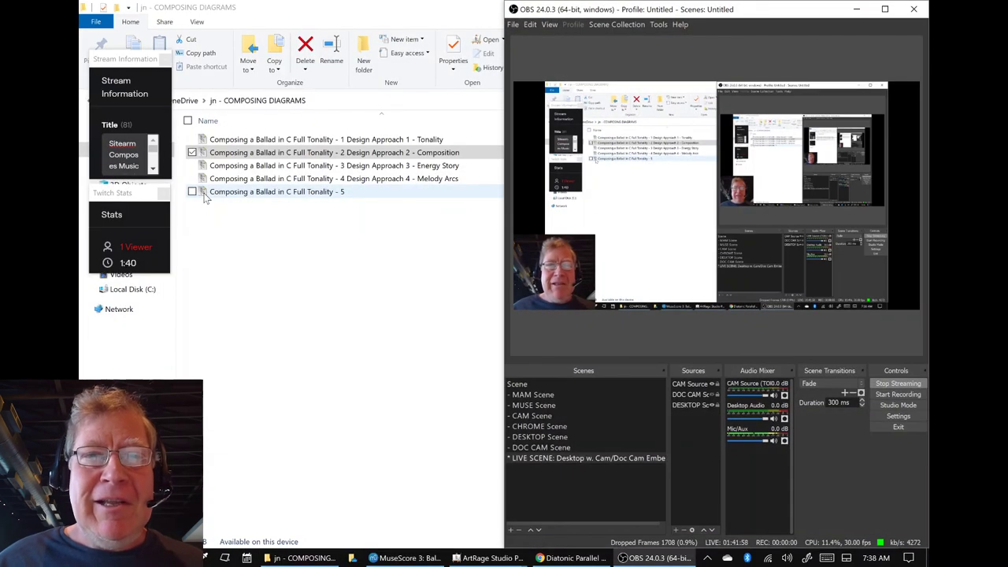